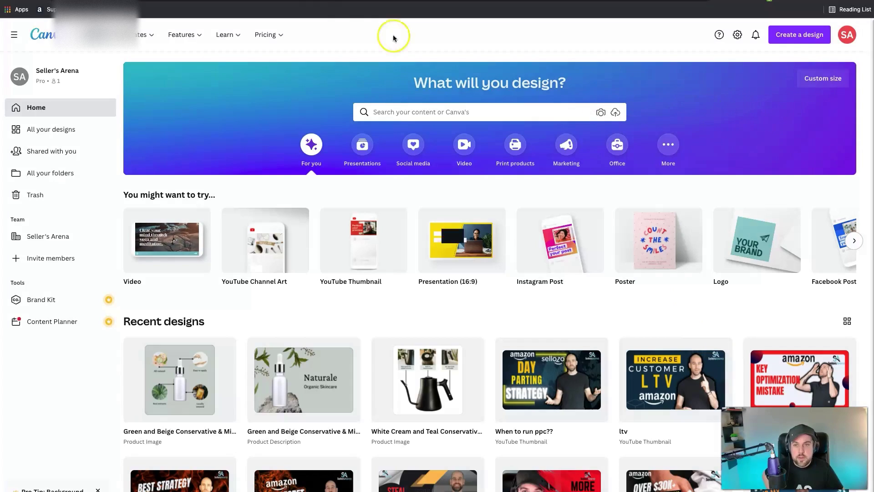
Switch to the browser tab with the Amazon listing for The Rugged Bros Beard Oil.
key(ctrl+Tab)
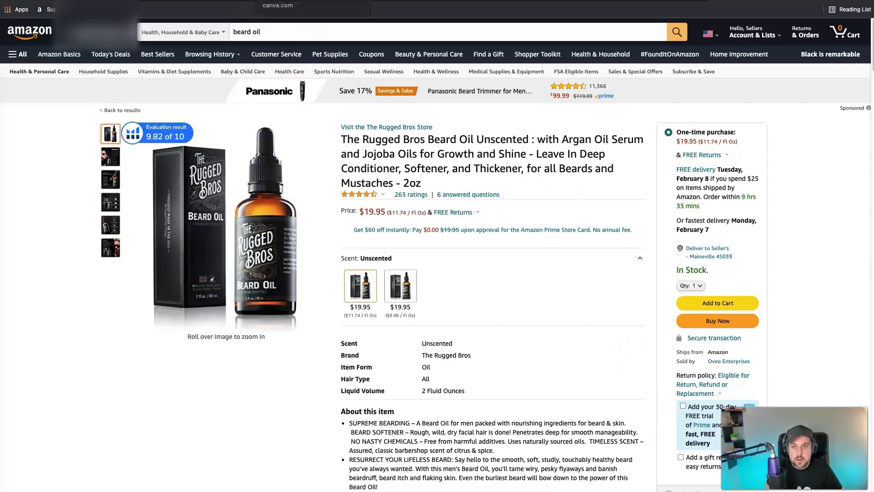
Return to the Untitled 1500px × 1500px Canva design with the beard oil box and bottle.
click(278, 7)
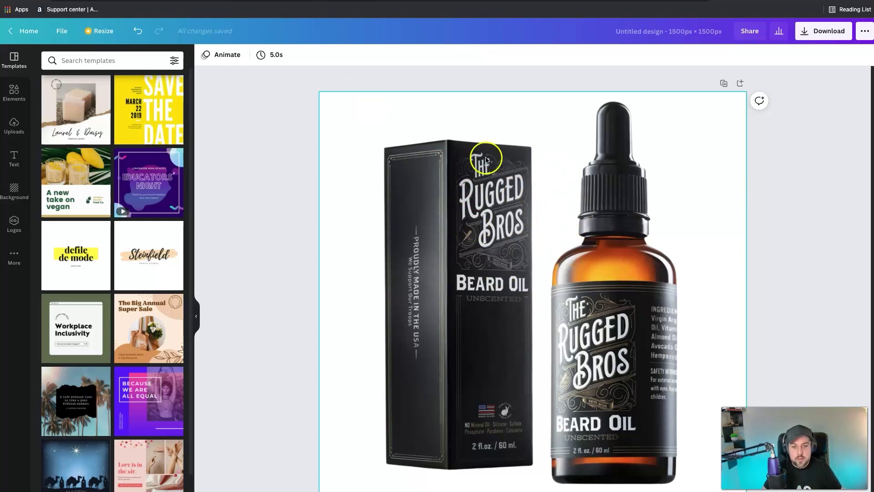
Remove the beard oil photo's background with BG Remover, trying the Erase and Restore brushes.
click(365, 137)
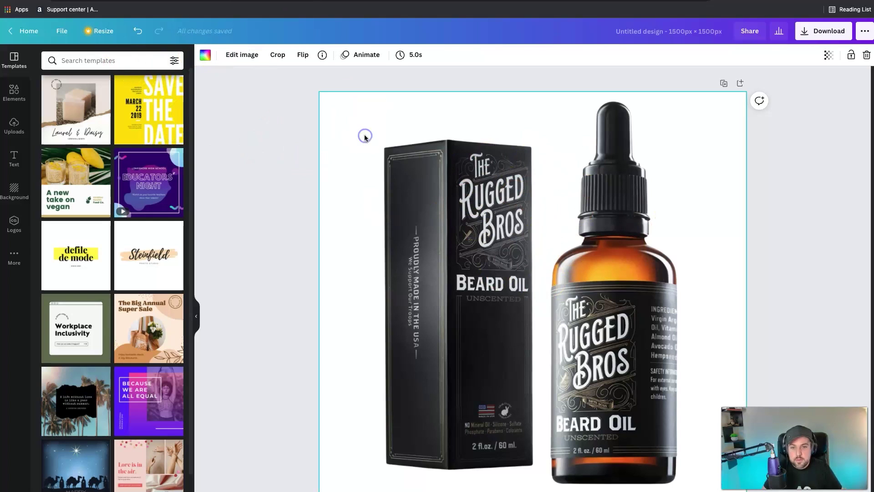
click(242, 57)
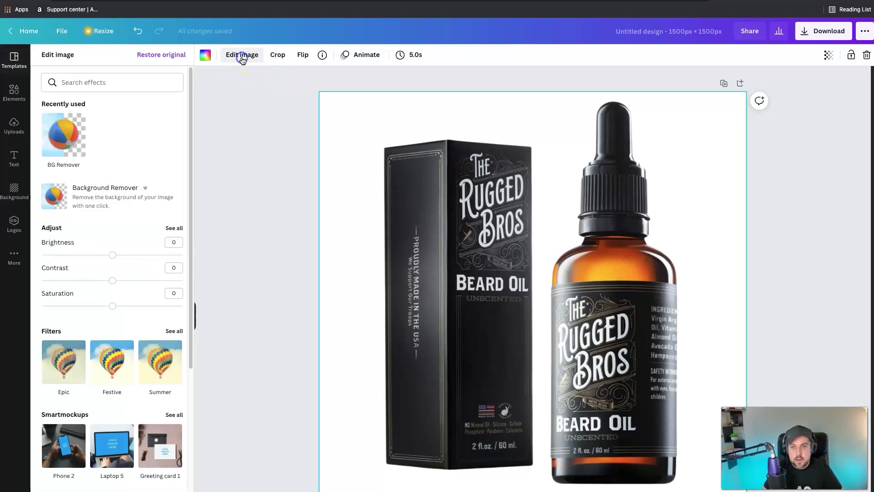
click(71, 143)
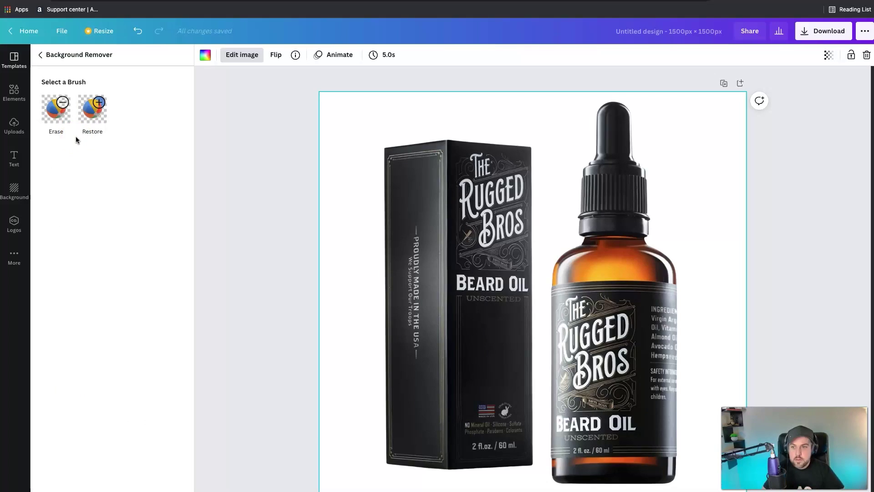
click(56, 112)
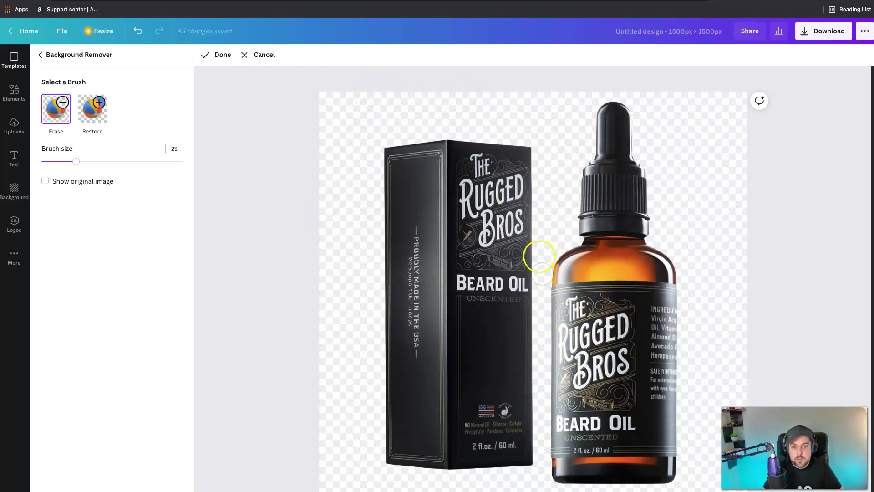
click(91, 112)
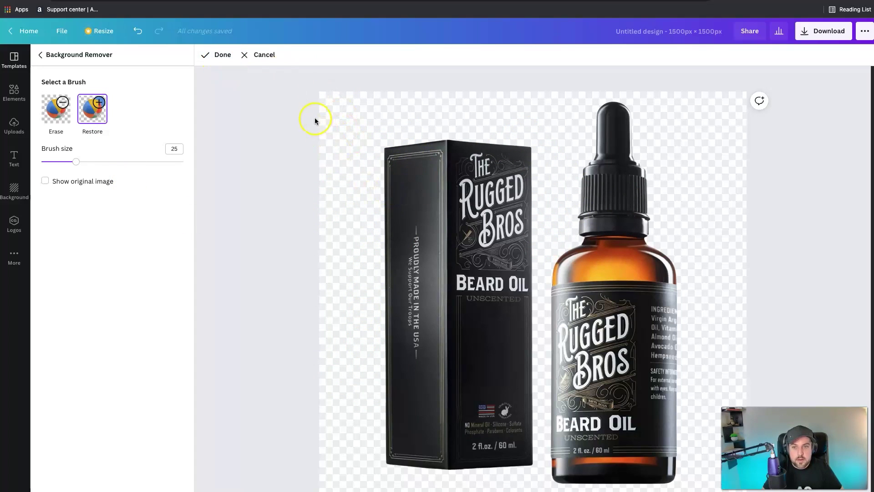
Apply the background removal and download the design as a 1500 × 1500 px transparent PNG.
click(223, 56)
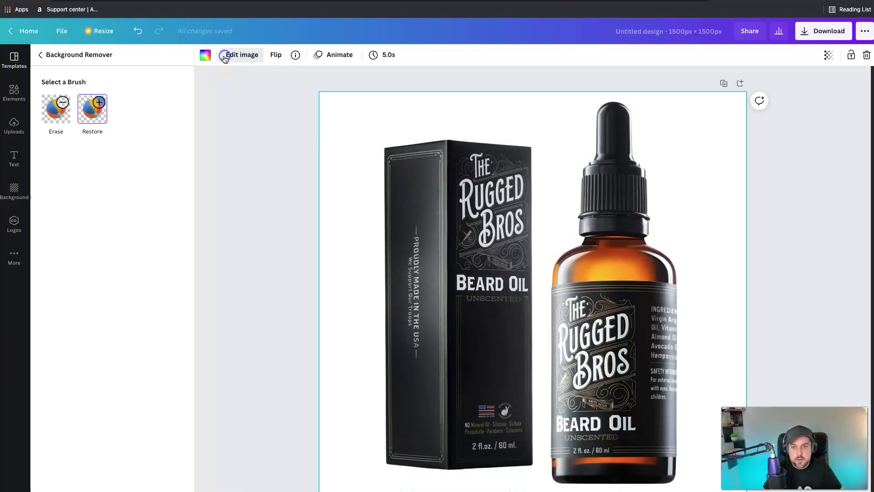
click(824, 31)
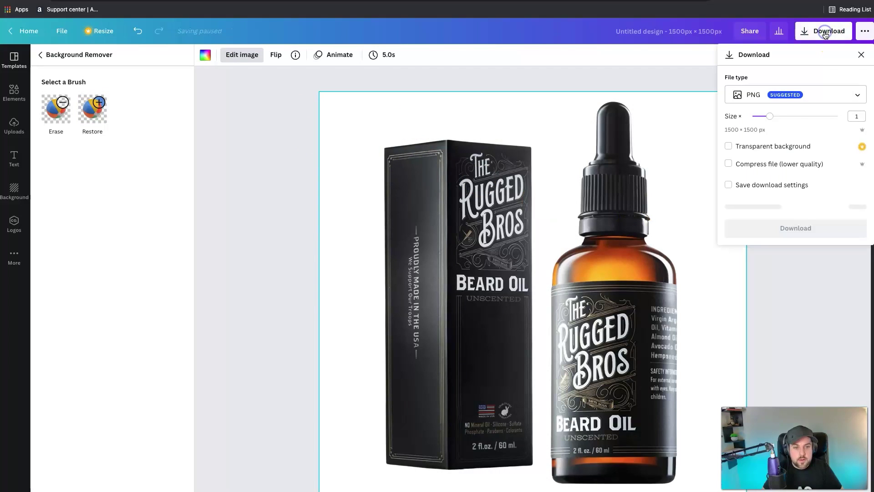
click(766, 146)
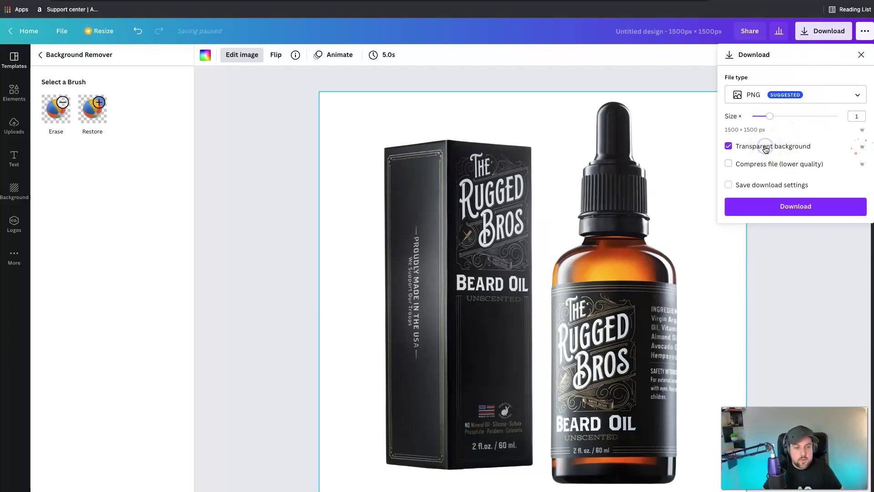
click(756, 98)
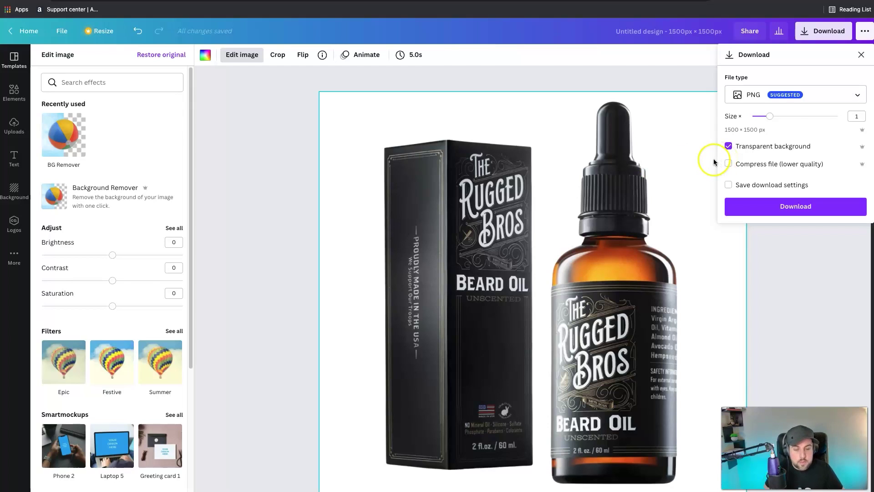
click(757, 208)
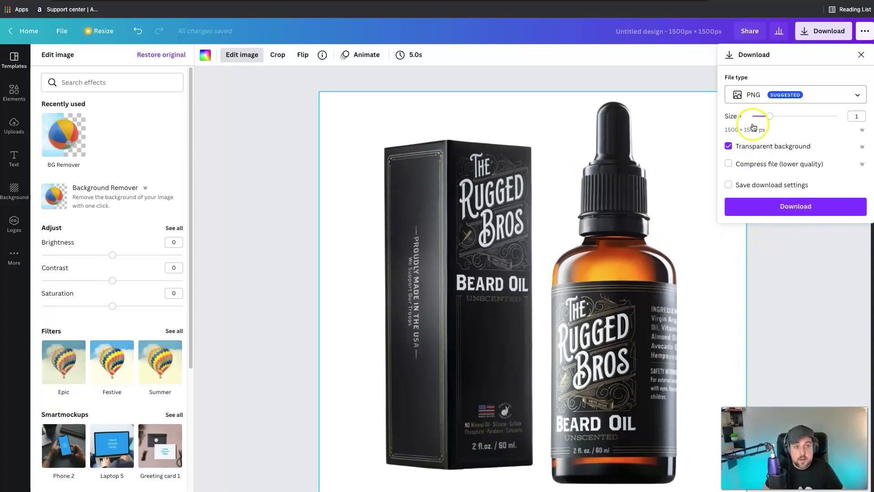
click(786, 209)
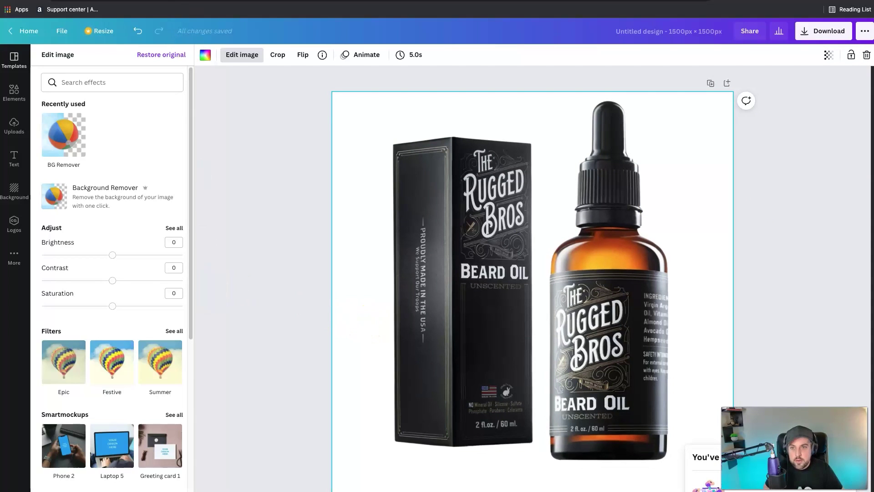
click(27, 32)
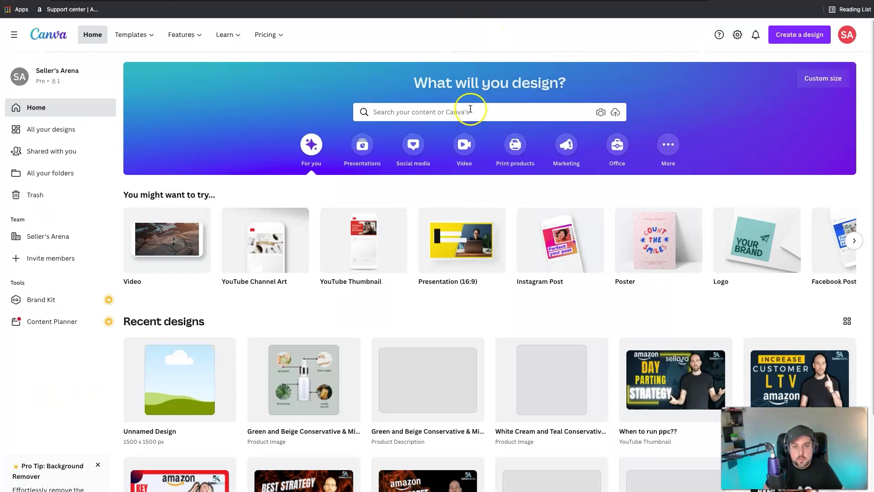
Search home for 'amazon' and pick the Amazon Product Image design type.
click(471, 110)
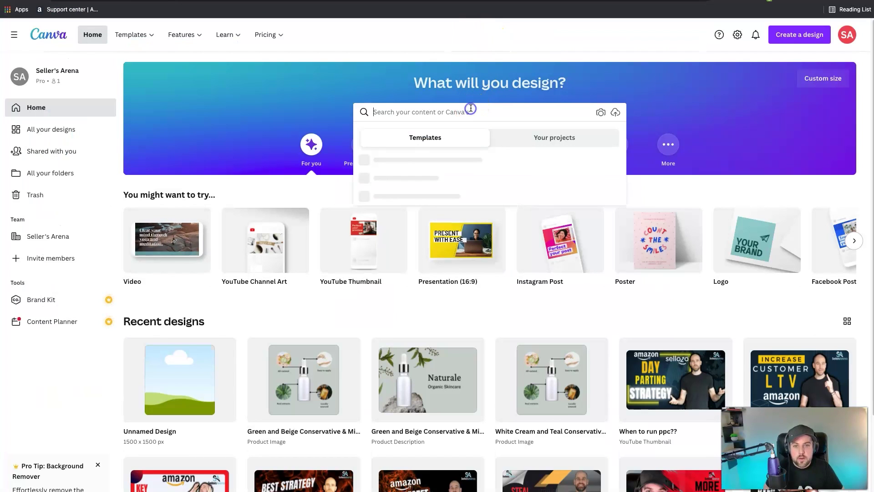
text(am)
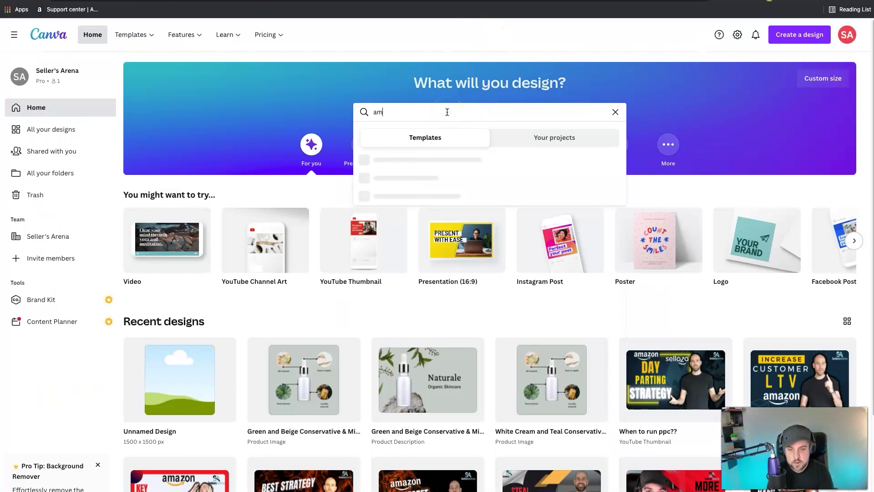
text(azon)
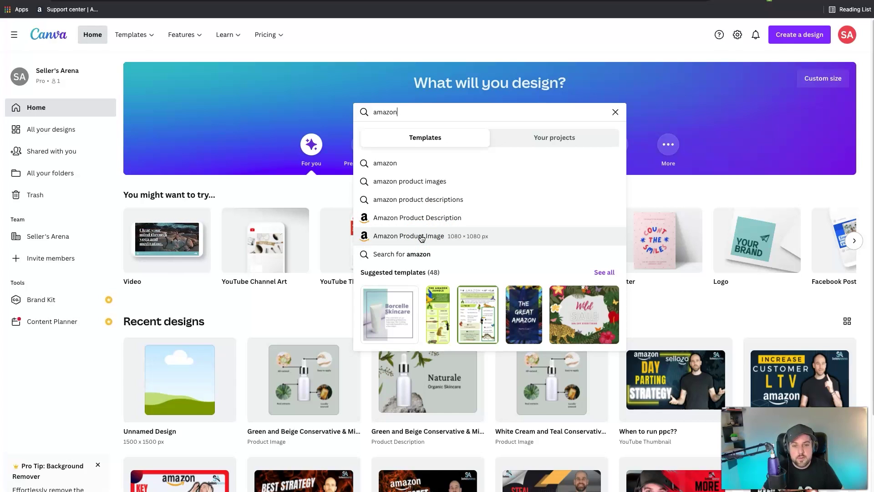
click(453, 239)
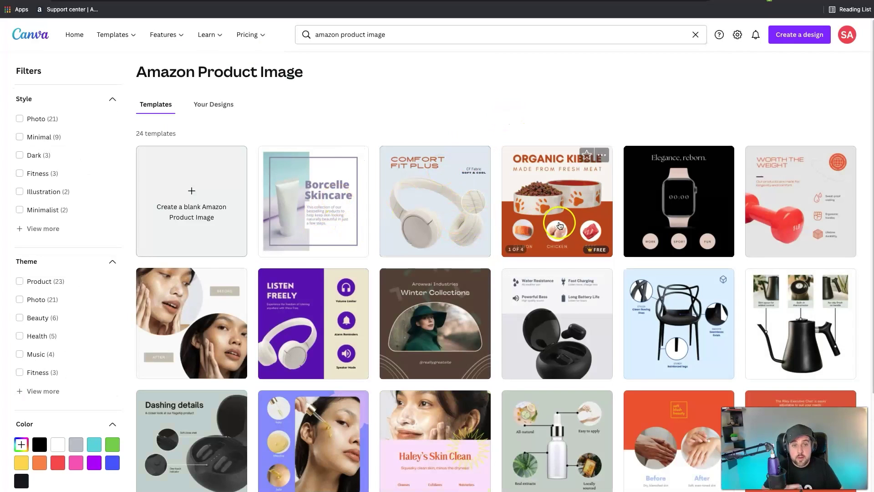
scroll(603, 239, down, 5)
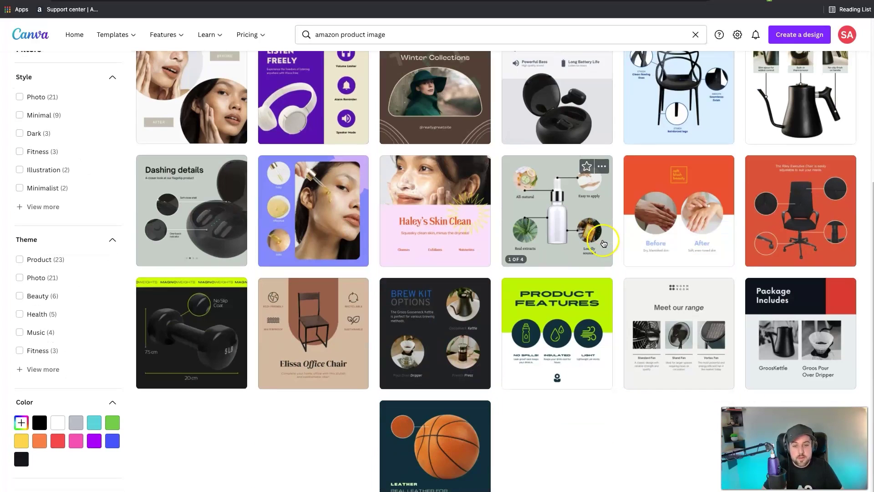
scroll(603, 244, up, 5)
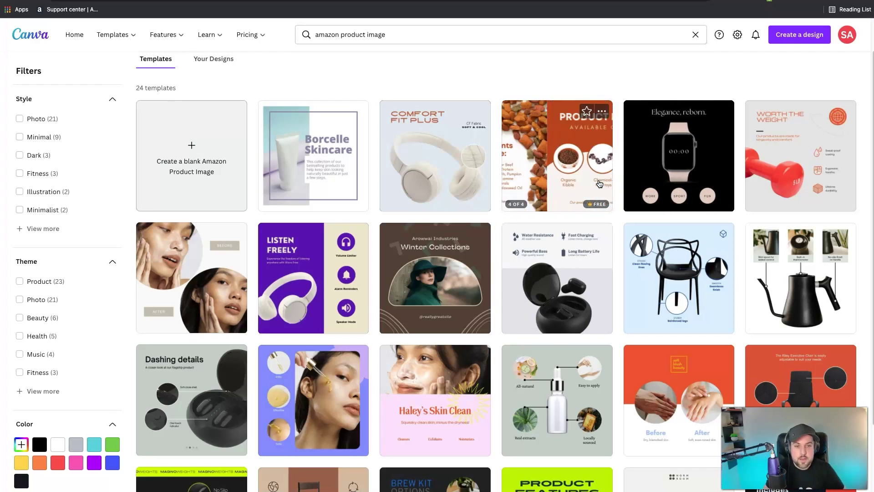
click(599, 177)
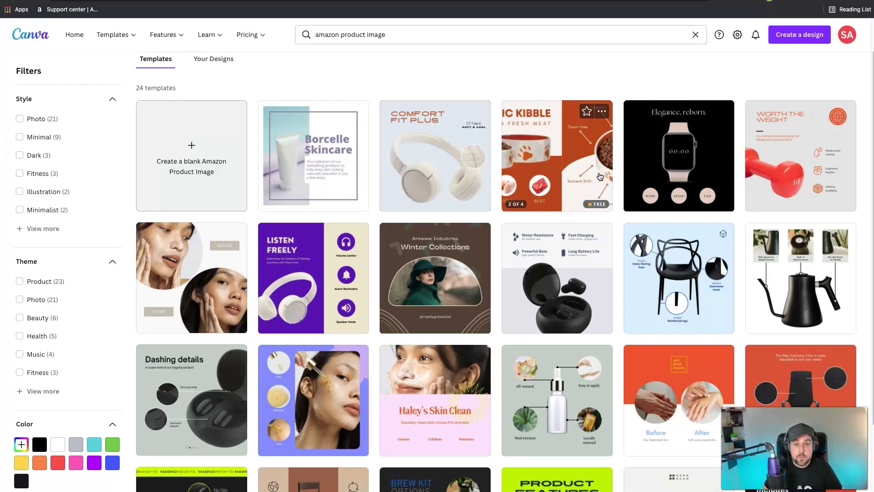
click(557, 156)
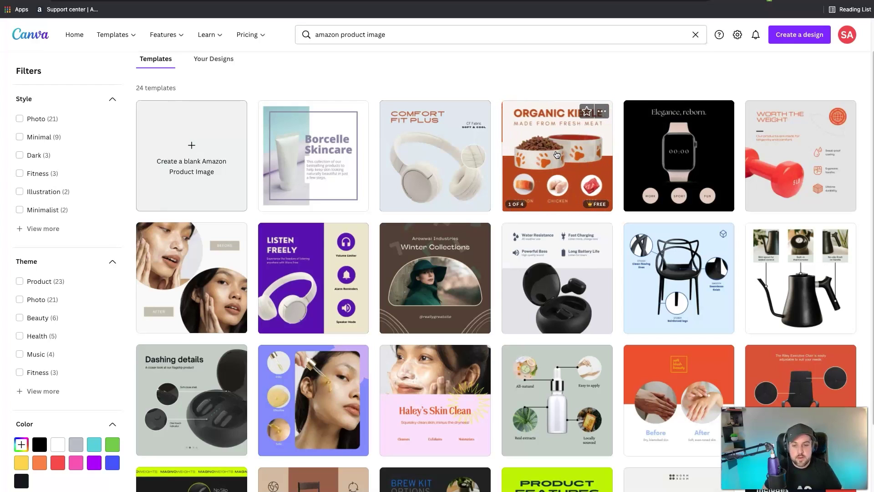
click(550, 171)
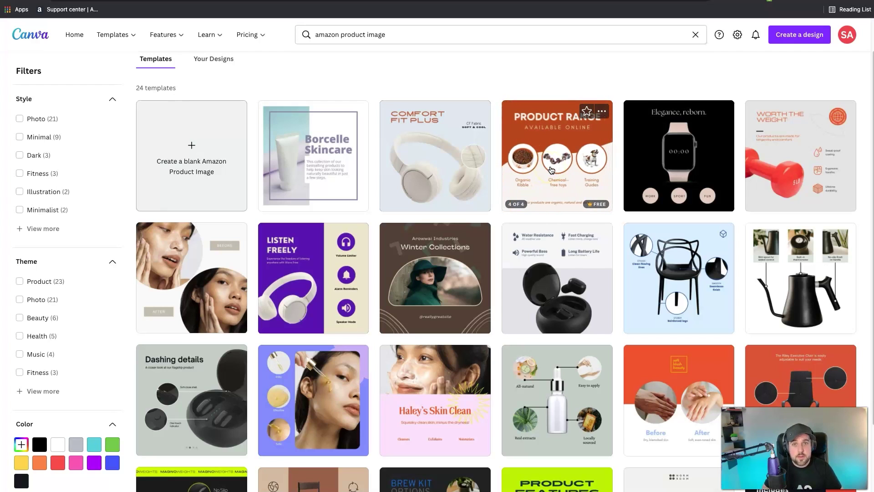
click(550, 169)
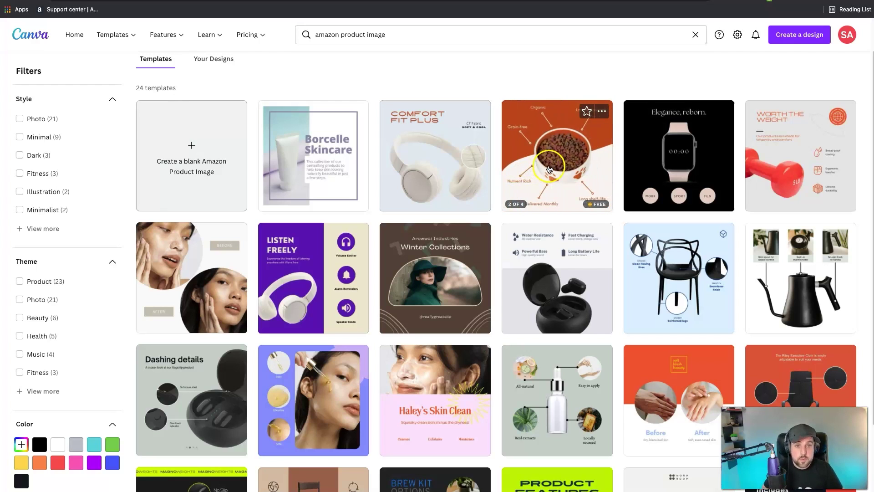
click(569, 264)
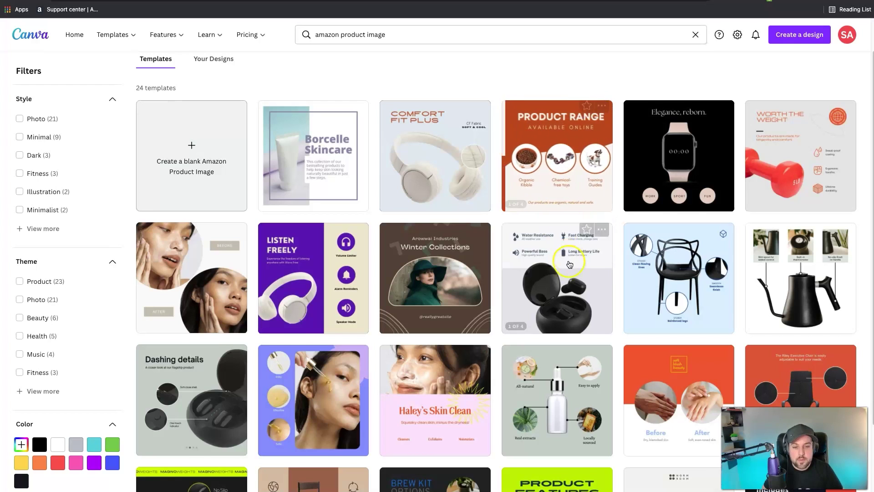
scroll(569, 264, down, 2)
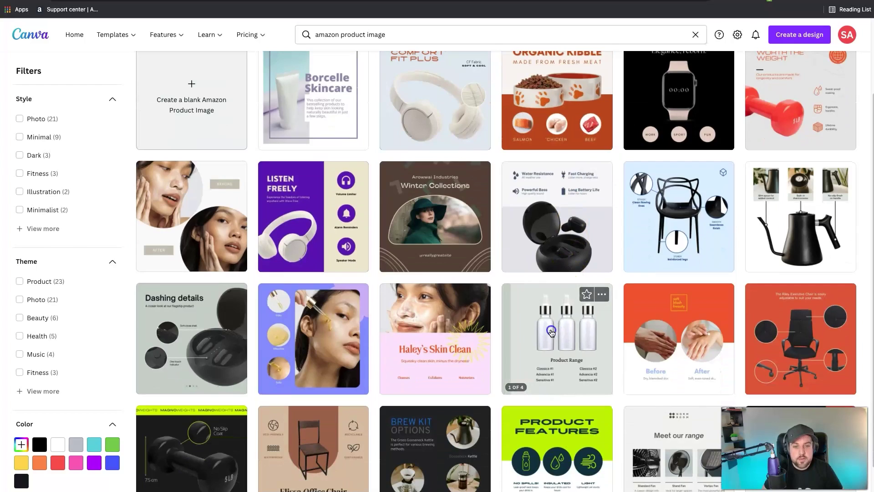
click(551, 332)
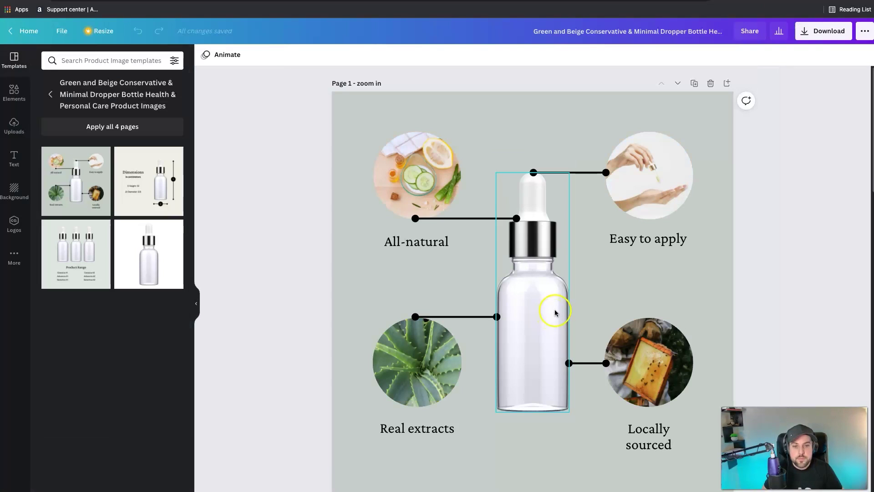
Delete the template's dropper bottle and add the uploaded beard oil photo to page 1.
click(538, 291)
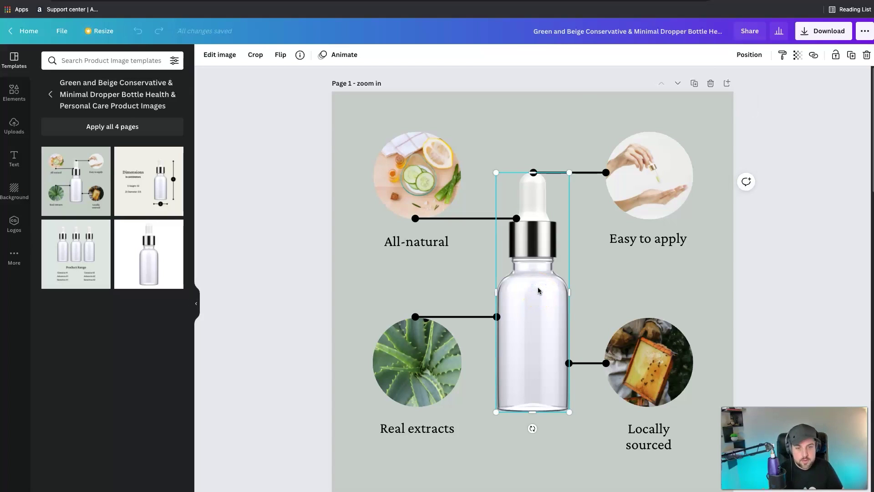
right_click(538, 291)
click(558, 340)
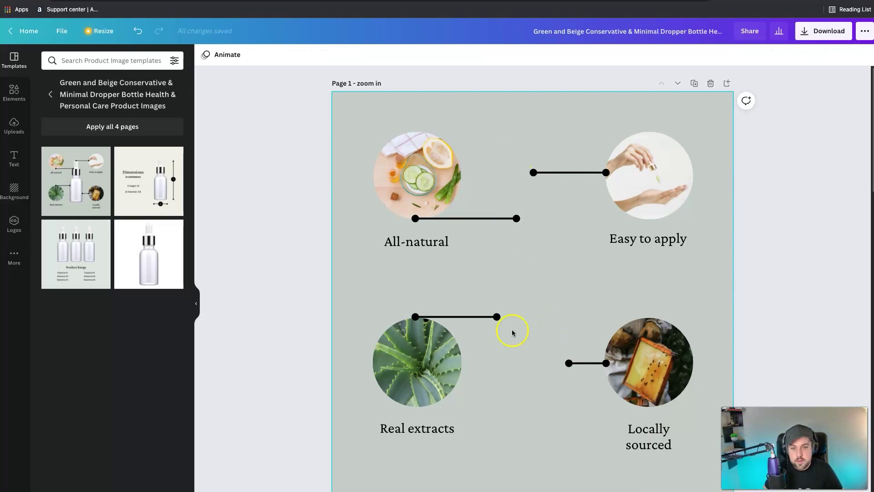
click(13, 127)
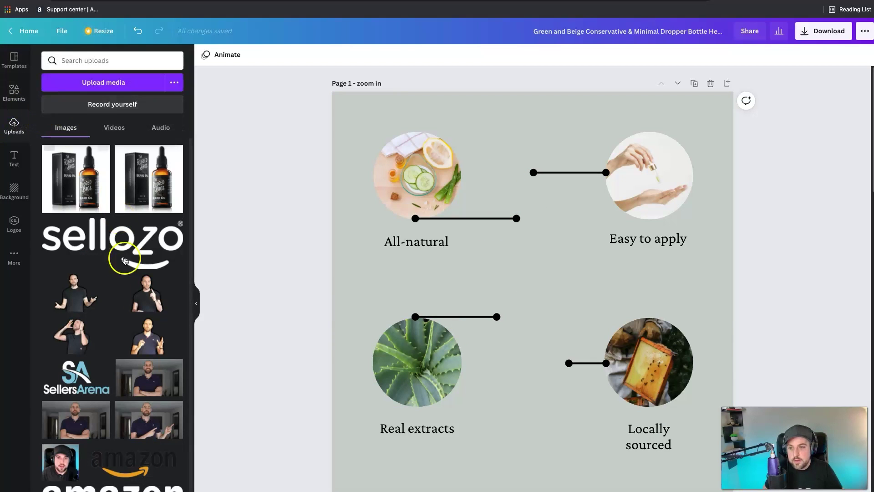
drag(196, 182, 77, 168)
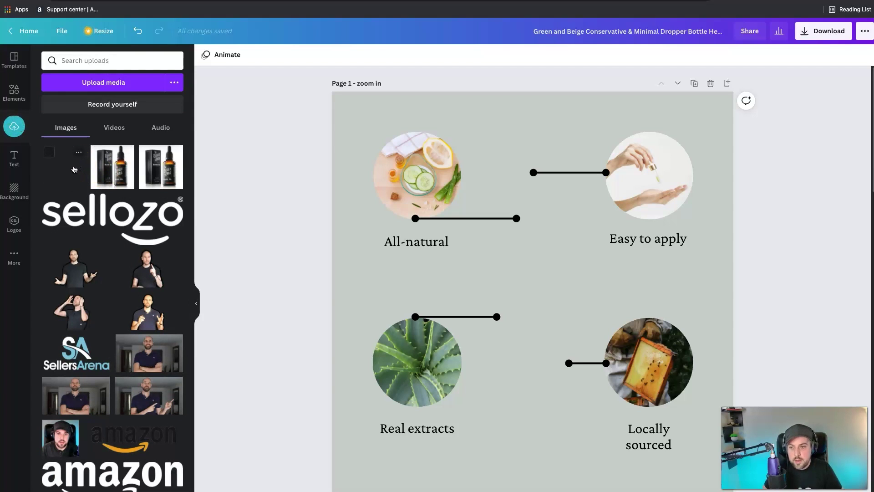
click(66, 170)
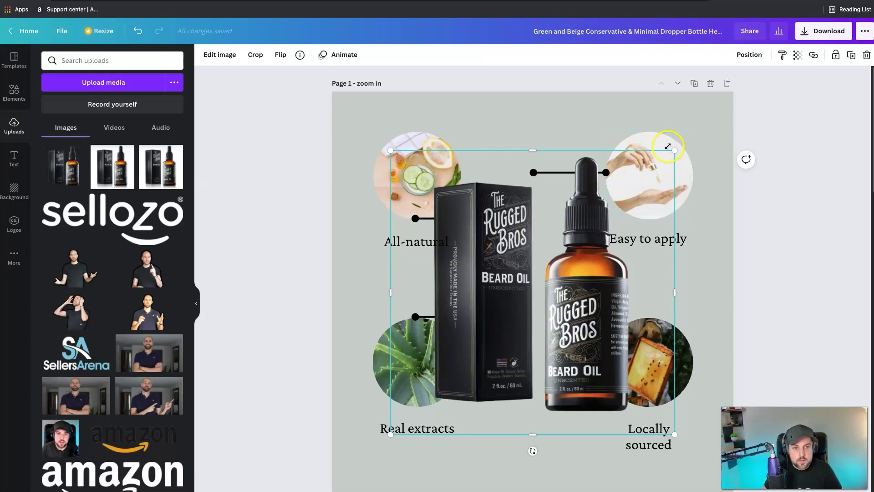
Shrink the beard oil image to roughly 596 px square and centre it on the page.
drag(673, 150, 628, 172)
drag(507, 312, 526, 296)
drag(656, 171, 627, 189)
drag(521, 314, 533, 304)
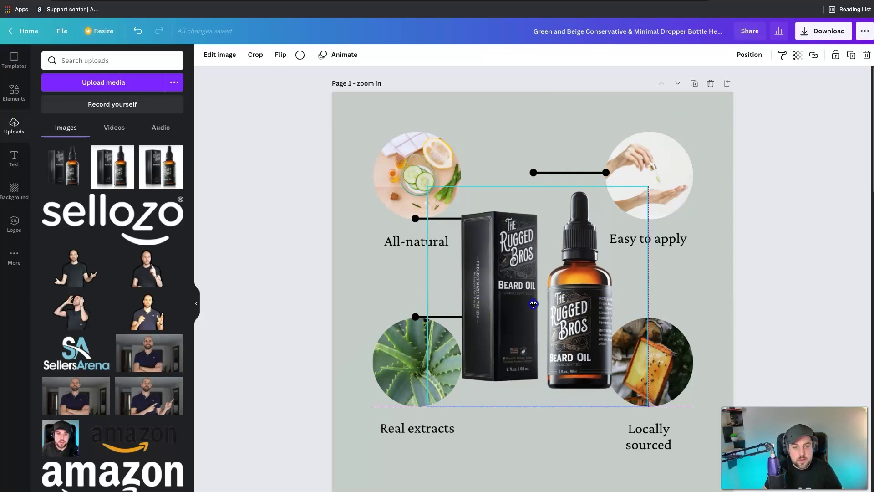
drag(649, 185, 628, 201)
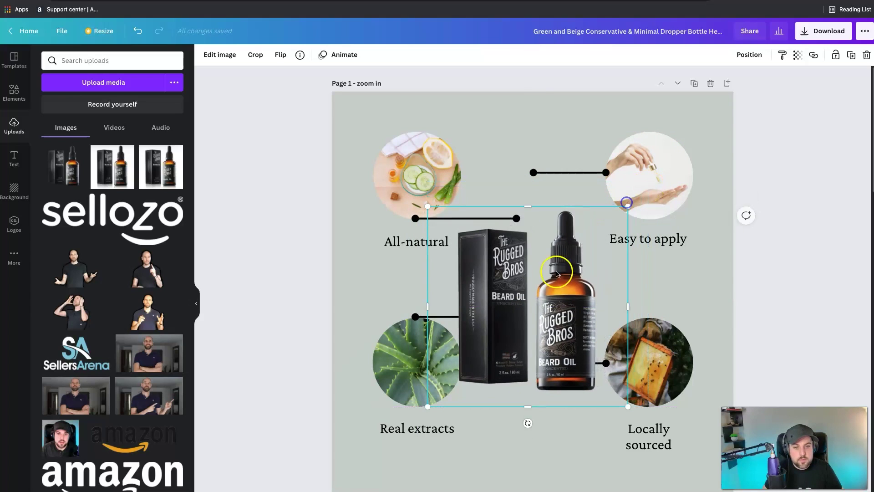
drag(546, 281, 552, 252)
click(705, 261)
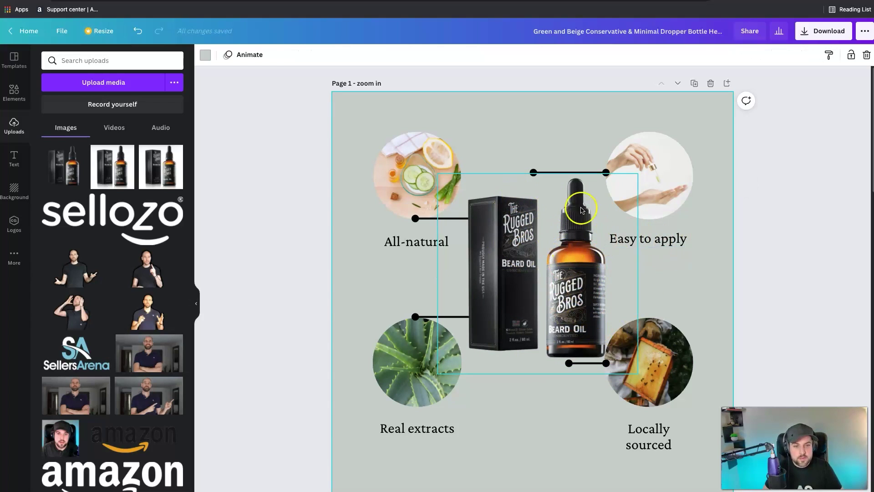
Move the top connector line to the bottle and shift the Locally sourced honey image right.
drag(605, 172, 701, 166)
mouse_move(616, 366)
mouse_down()
mouse_move(642, 362)
mouse_move(600, 364)
mouse_up()
click(600, 400)
click(601, 388)
click(421, 186)
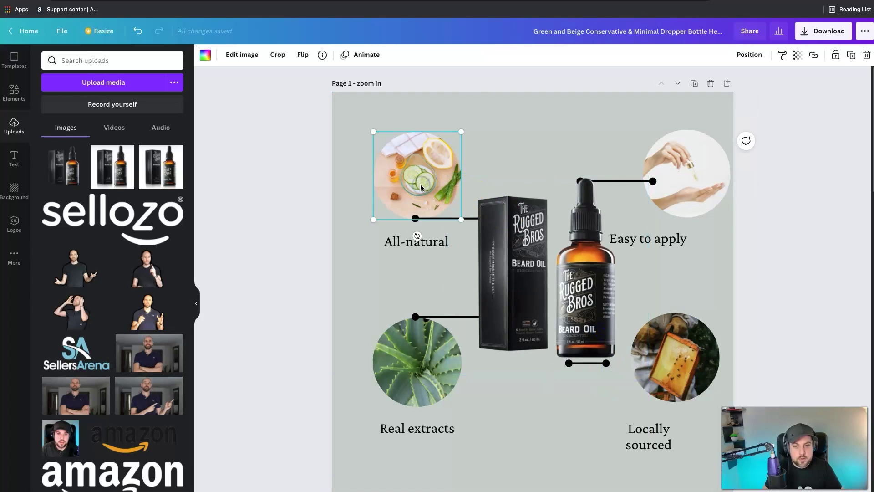
Search Elements for 'beard' and drop the black-and-white bearded-man photo into the top-left circle.
double_click(422, 187)
right_click(430, 191)
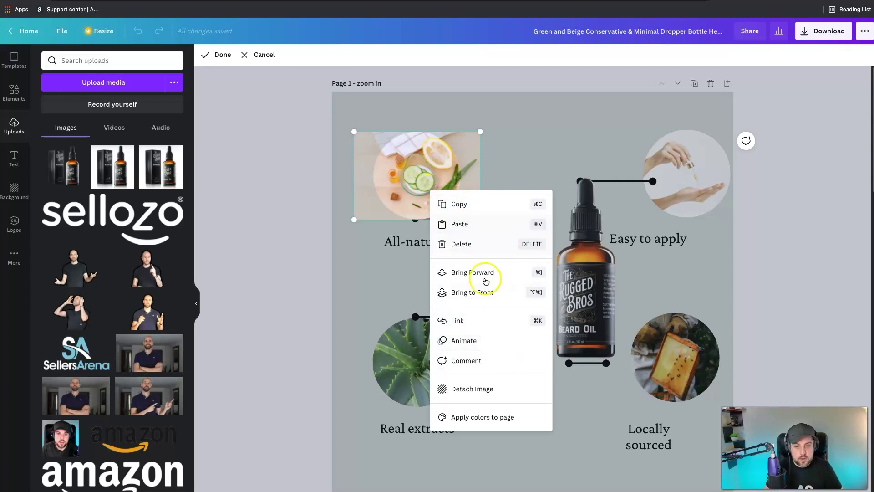
click(380, 117)
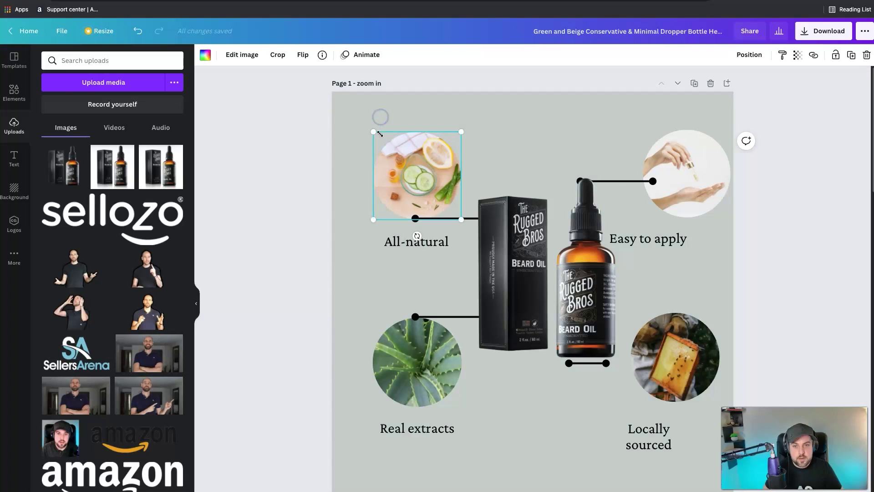
click(16, 67)
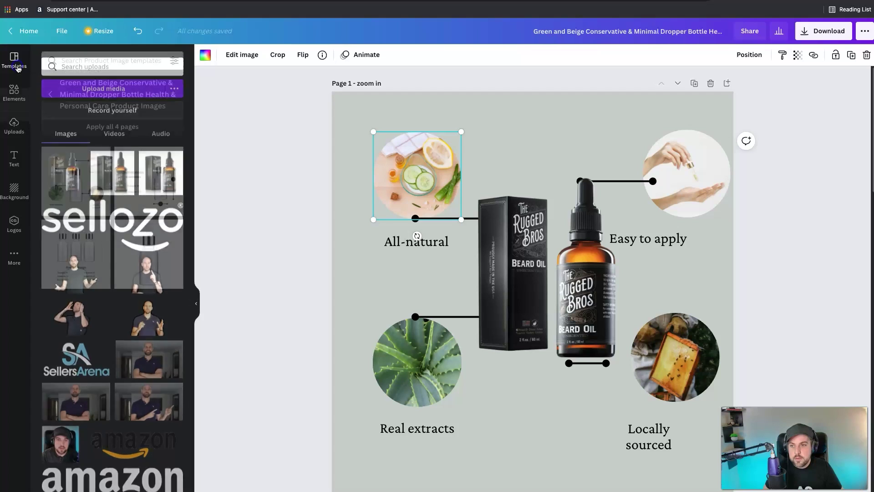
click(20, 88)
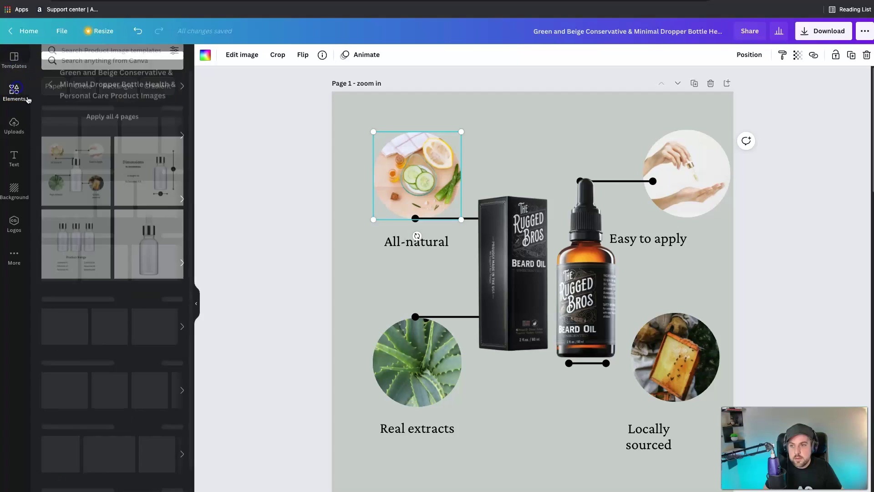
click(128, 60)
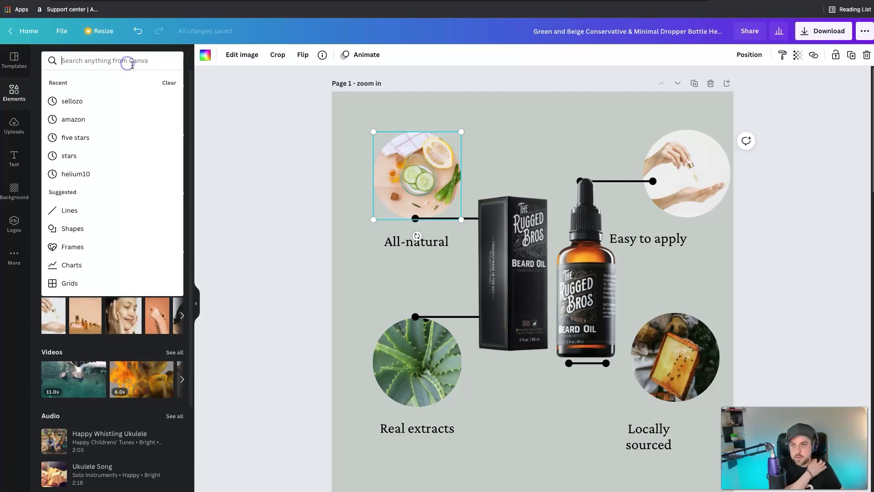
text(beard)
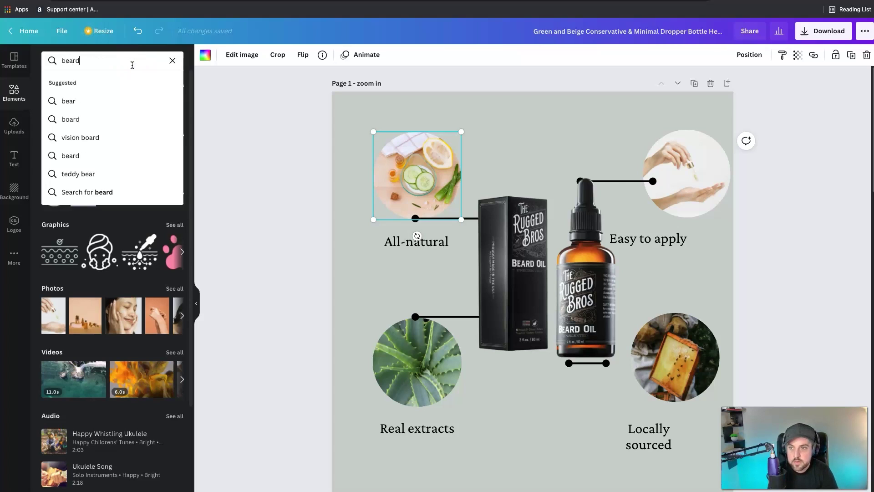
key(Return)
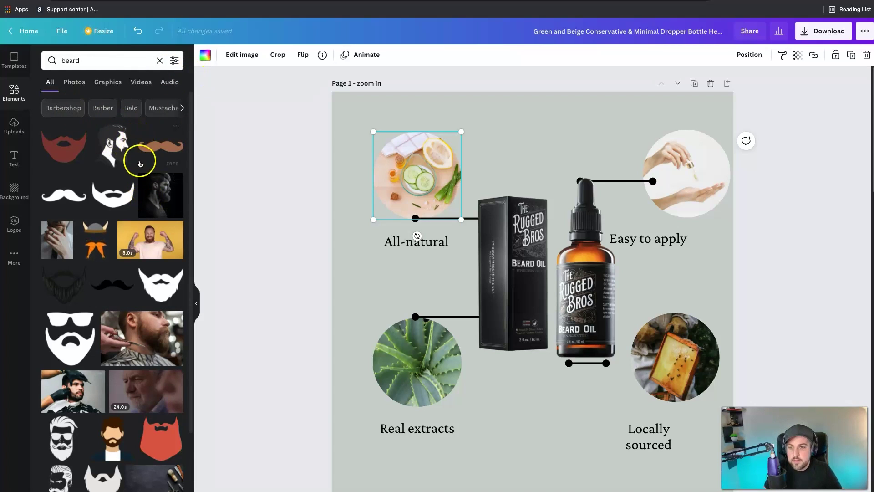
scroll(136, 174, down, 2)
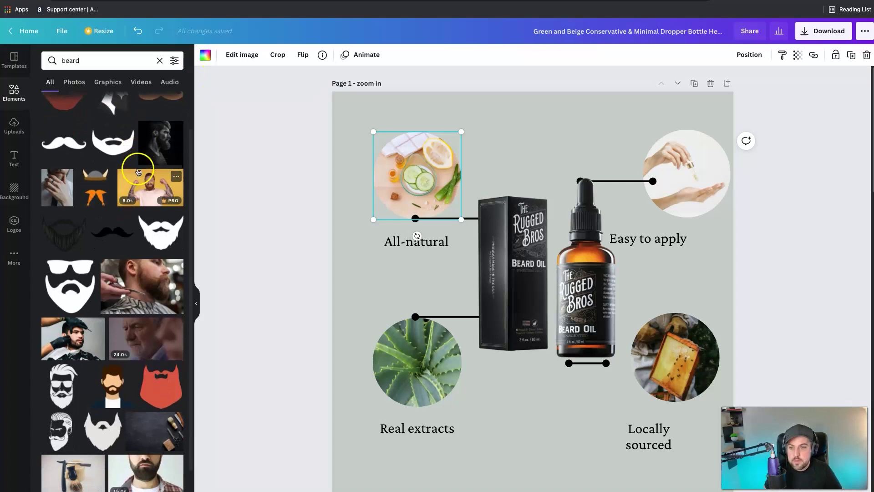
click(152, 144)
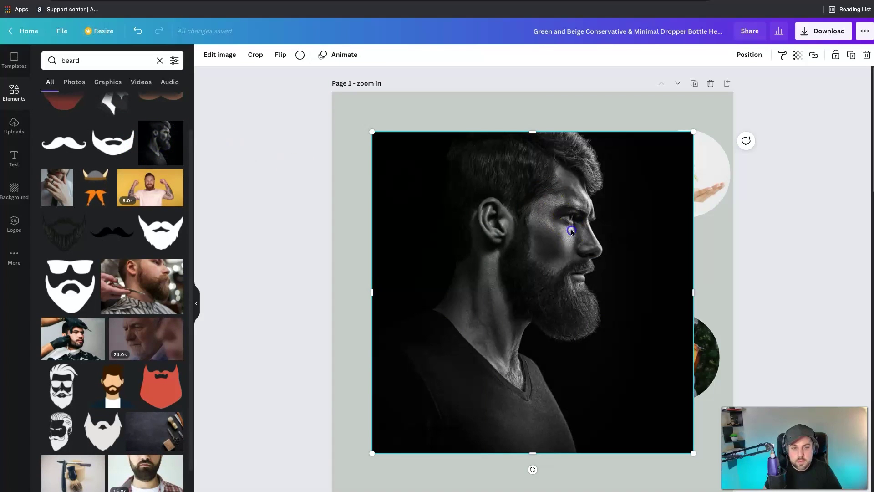
drag(560, 228, 429, 186)
click(438, 242)
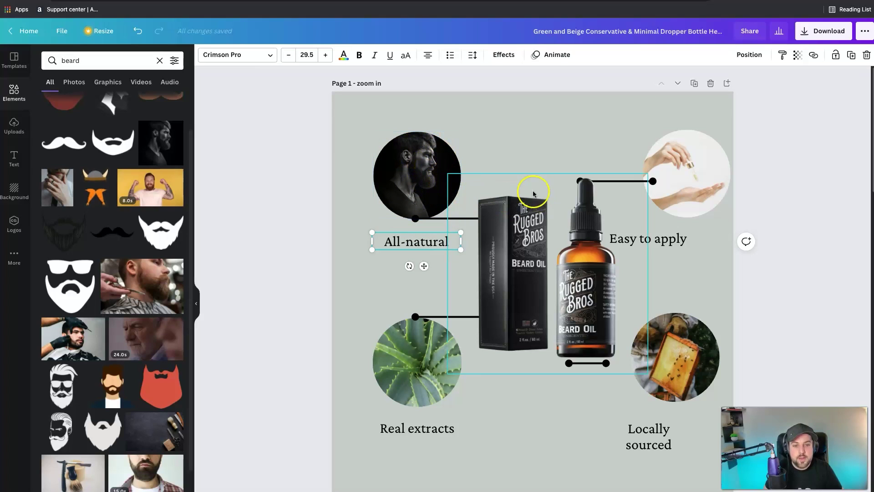
Replace the All-natural caption text with 'Great Beards Need Great Oil'.
click(417, 245)
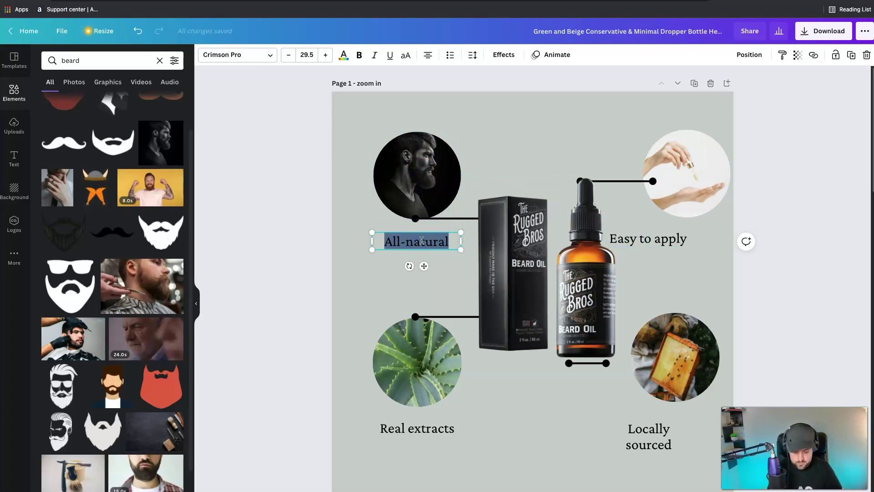
text(Great)
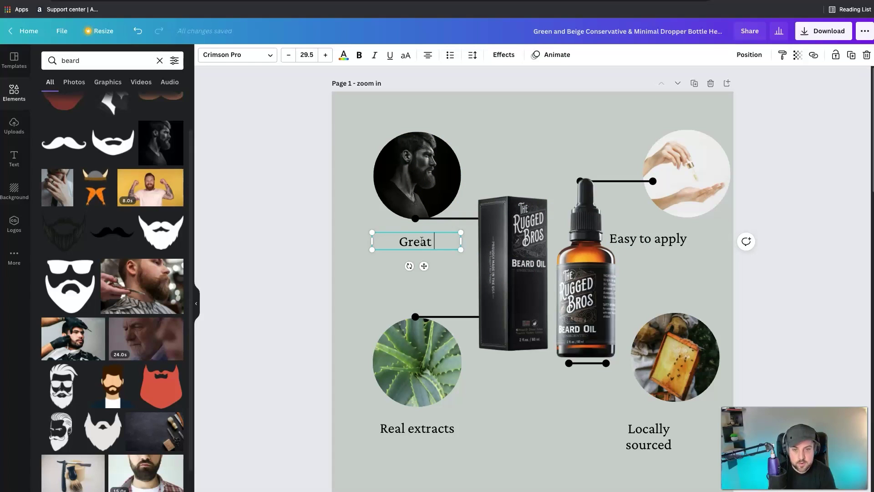
text( Beards)
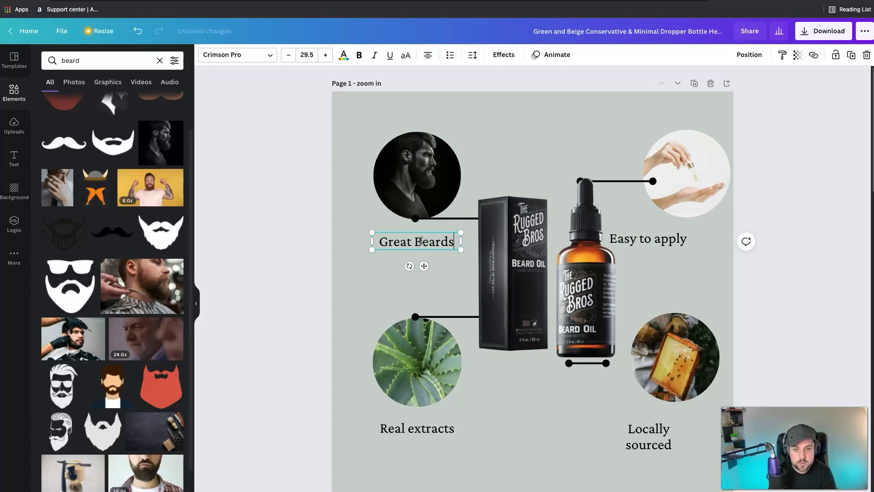
text( Need)
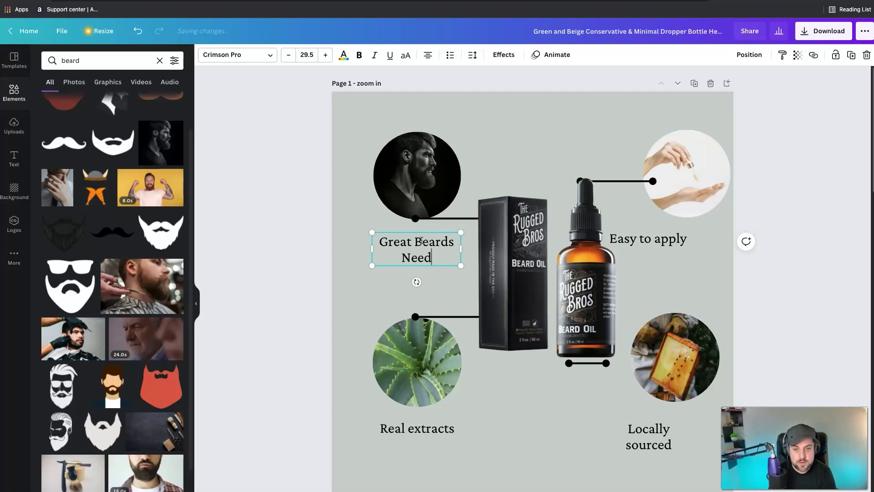
text( Great )
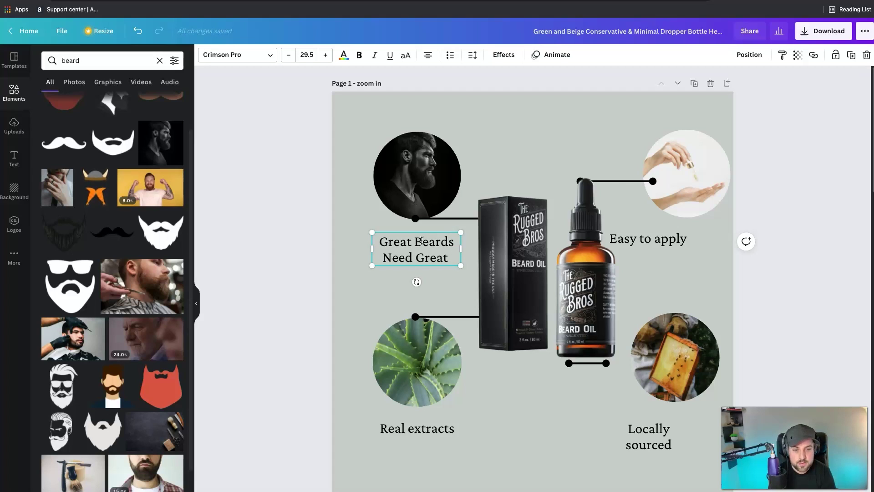
text(Oil)
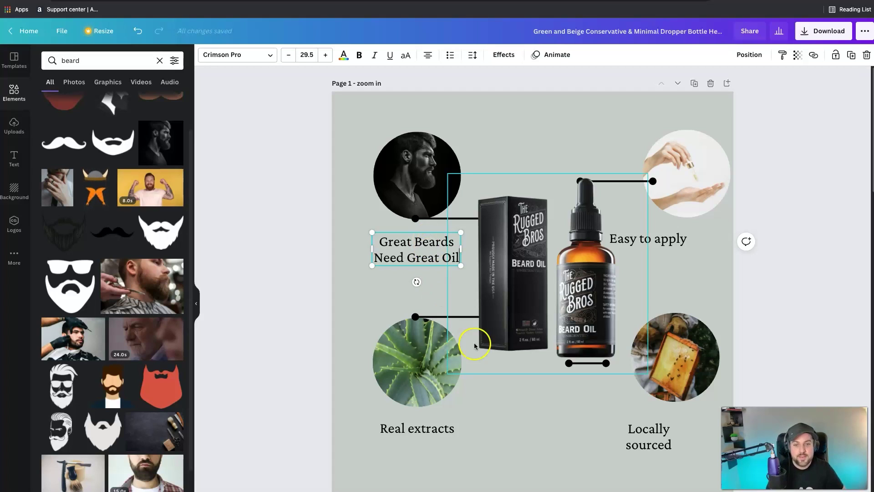
click(474, 343)
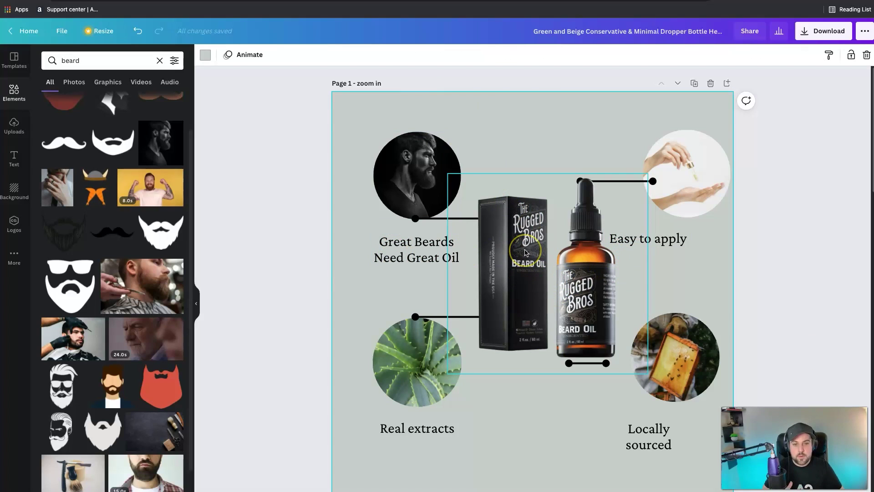
Crop the right edge of the box-and-bottle image inward on page 1.
click(496, 218)
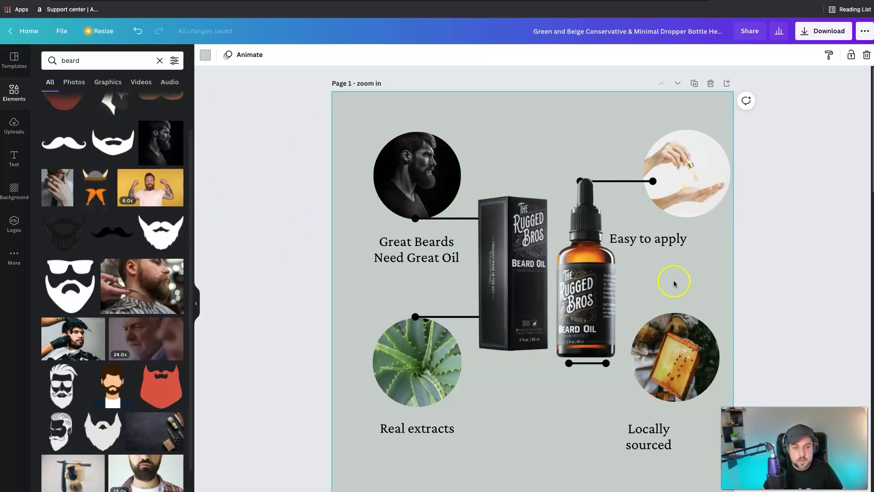
click(605, 182)
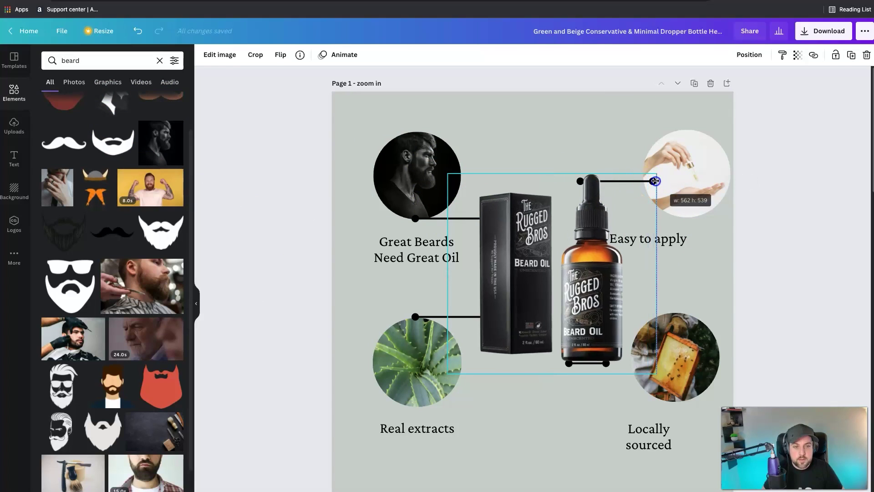
drag(650, 181, 658, 220)
click(795, 116)
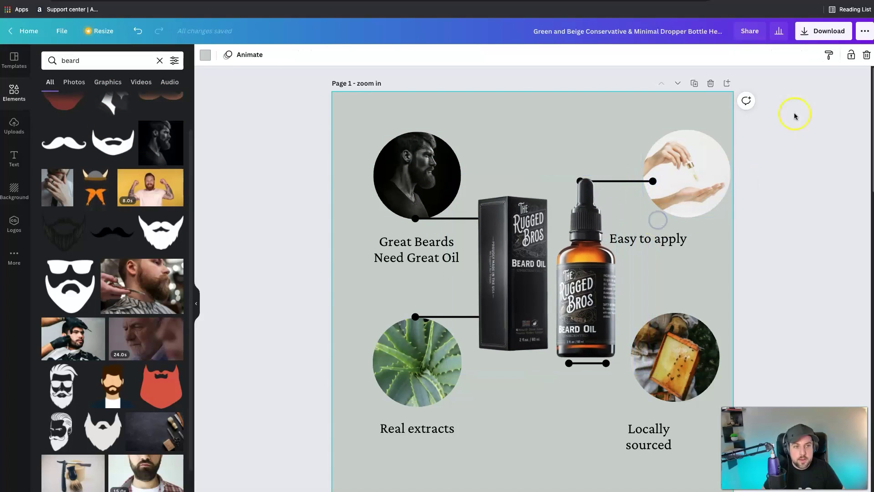
click(826, 30)
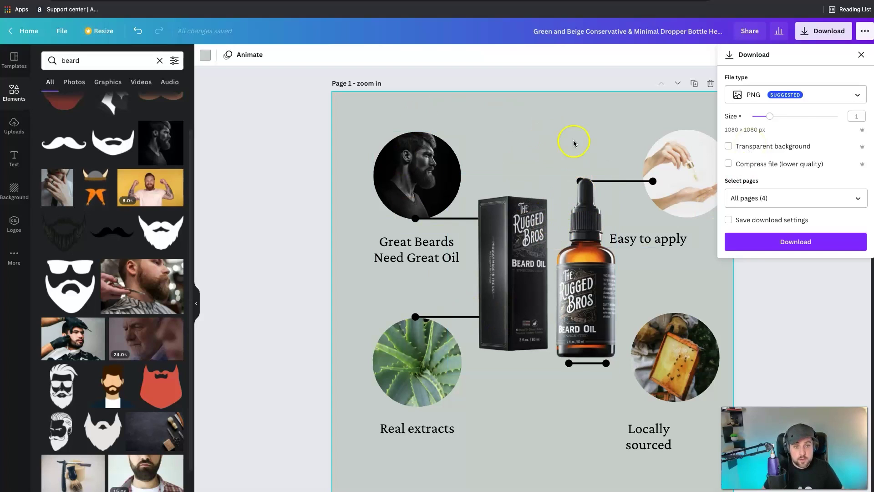
Delete the empty dropper bottle from the Dimensions page.
click(848, 378)
scroll(682, 289, down, 12)
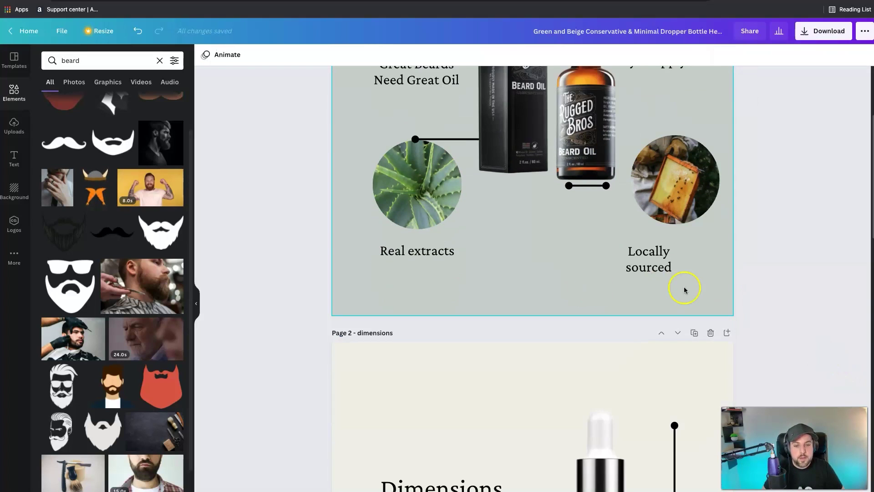
scroll(613, 204, up, 4)
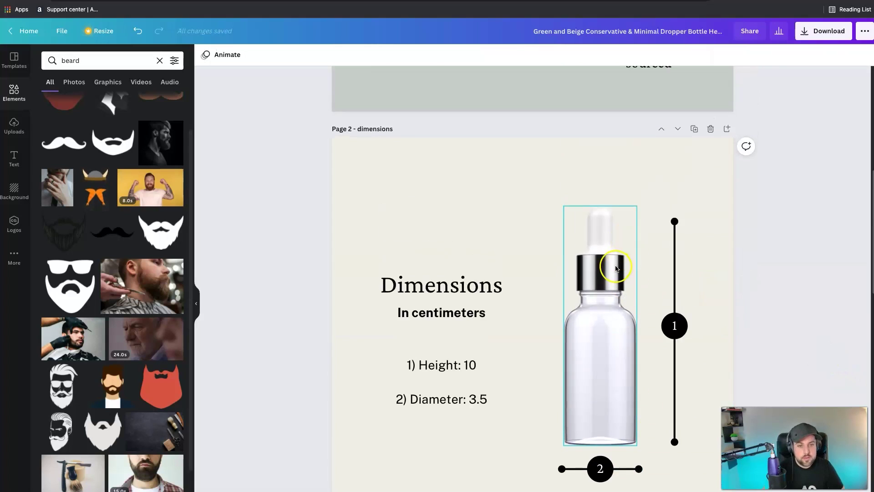
scroll(439, 267, down, 3)
scroll(535, 257, up, 4)
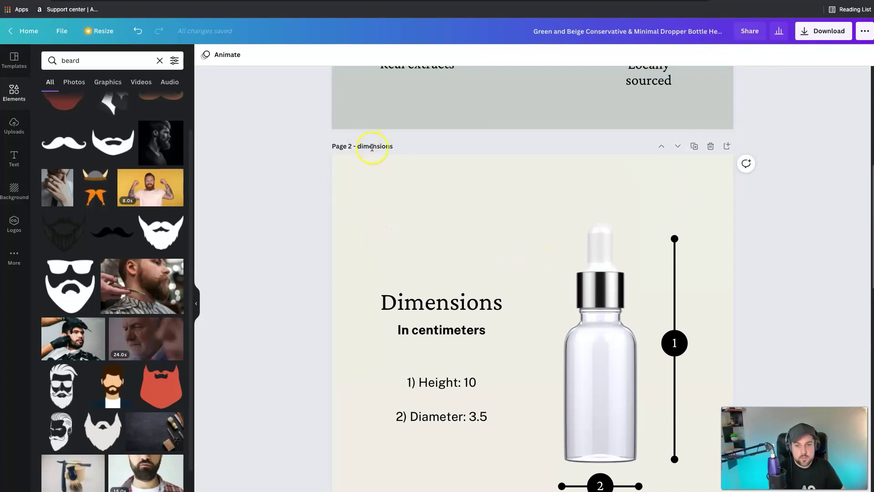
scroll(472, 193, up, 8)
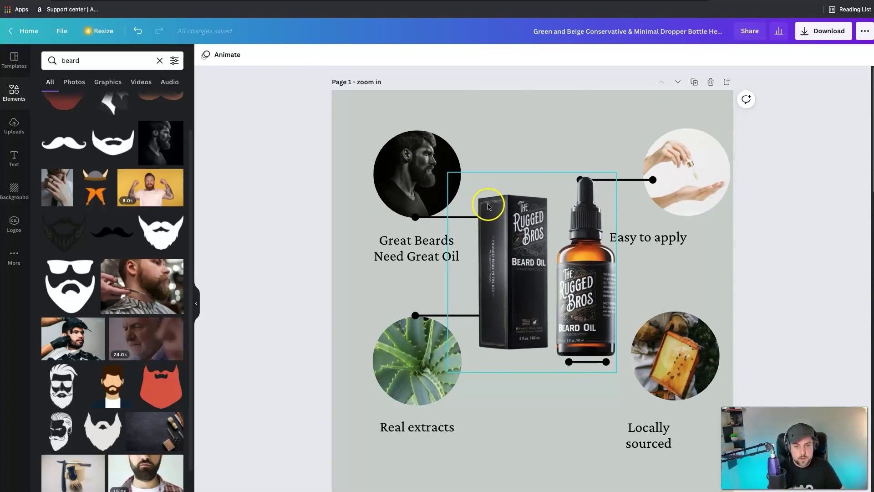
scroll(498, 214, down, 10)
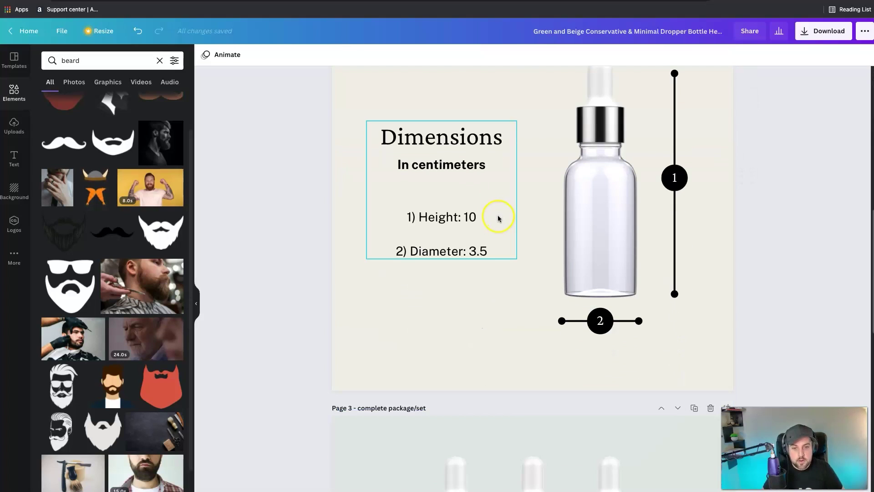
scroll(498, 204, up, 2)
click(605, 238)
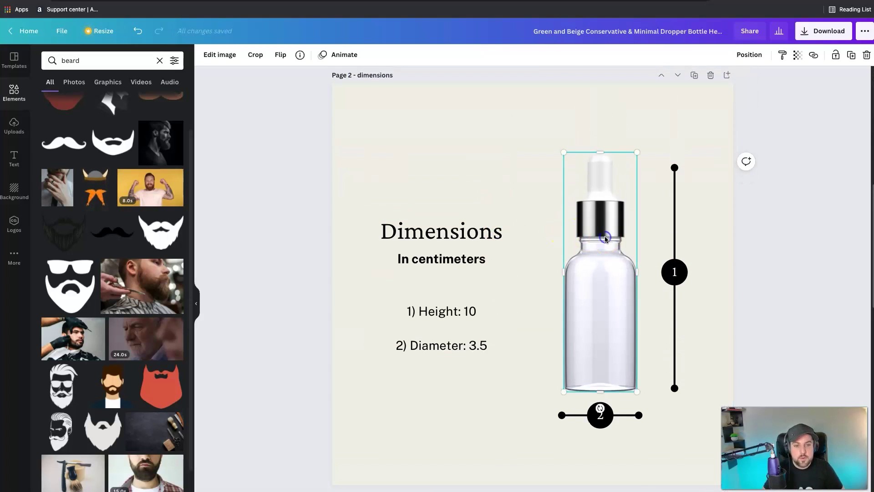
key(Delete)
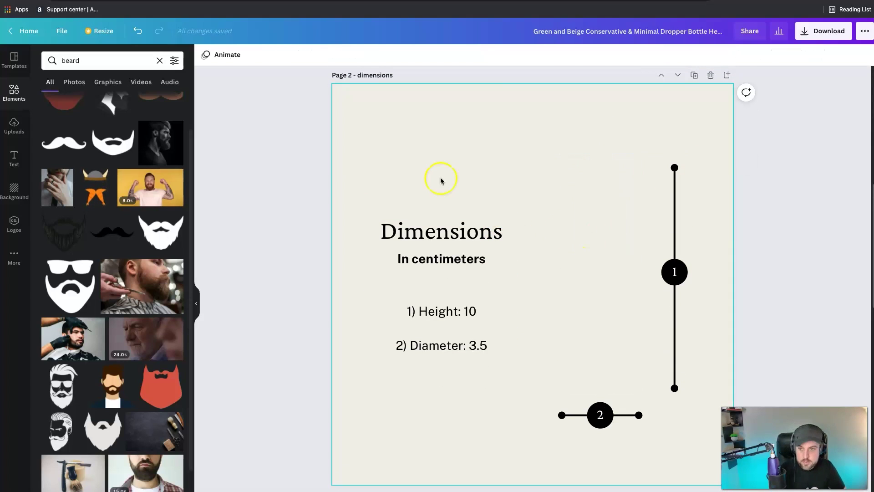
Add the Rugged Bros beard oil image from Uploads, enlarged and placed beside the measurement lines.
click(12, 122)
click(71, 166)
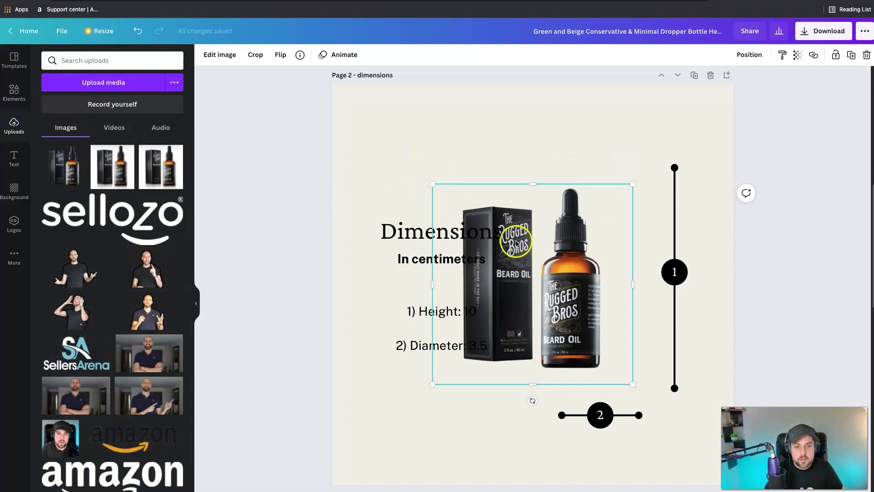
drag(516, 242, 648, 201)
drag(674, 173, 706, 162)
drag(599, 219, 635, 210)
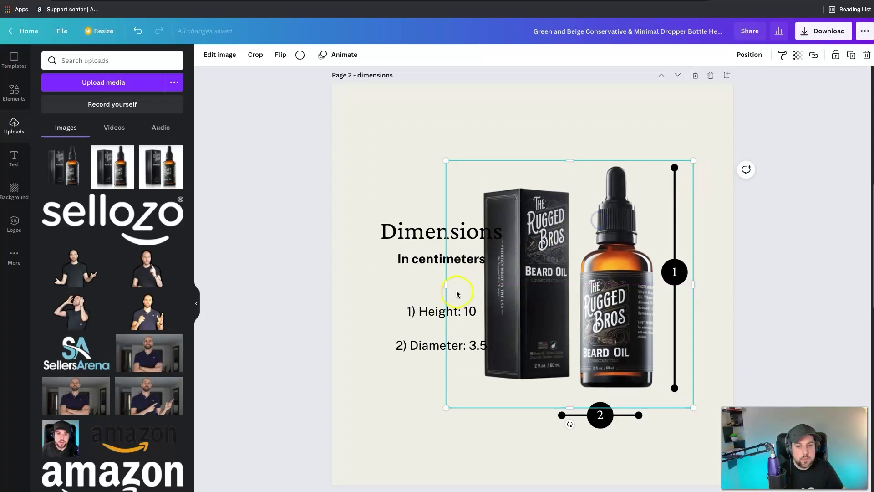
Shift the Dimensions text block left and centre the '2' diameter marker beneath the bottle.
click(411, 309)
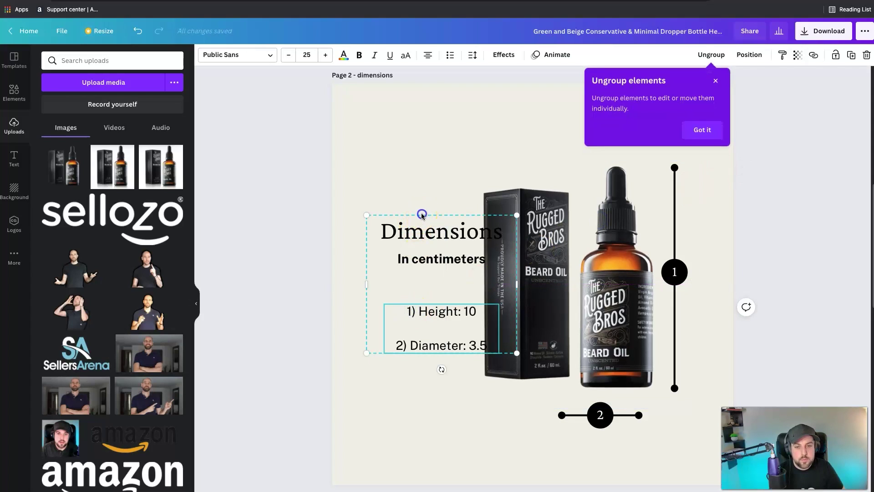
drag(411, 215, 374, 216)
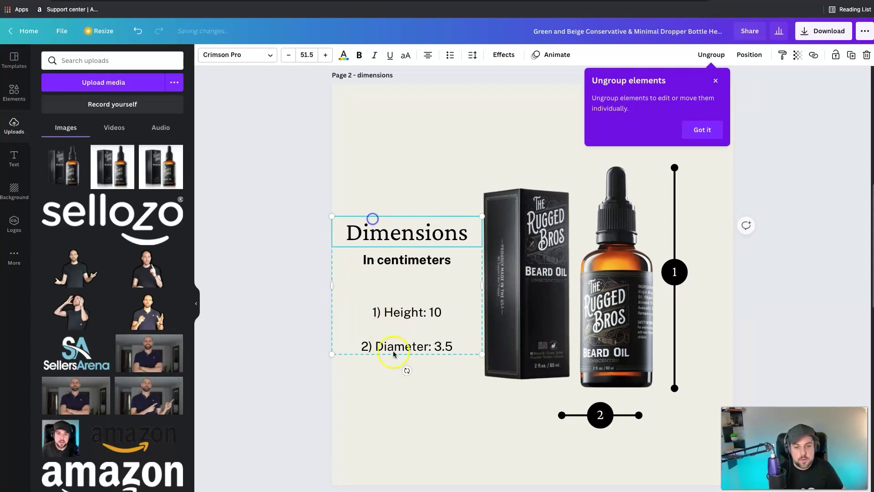
click(403, 364)
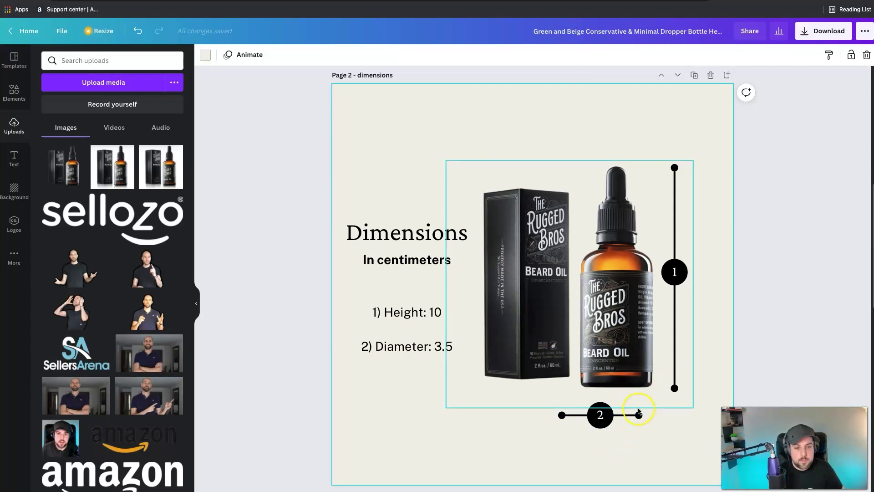
click(612, 424)
mouse_move(626, 418)
mouse_down()
mouse_move(646, 416)
mouse_move(618, 414)
mouse_up()
click(598, 419)
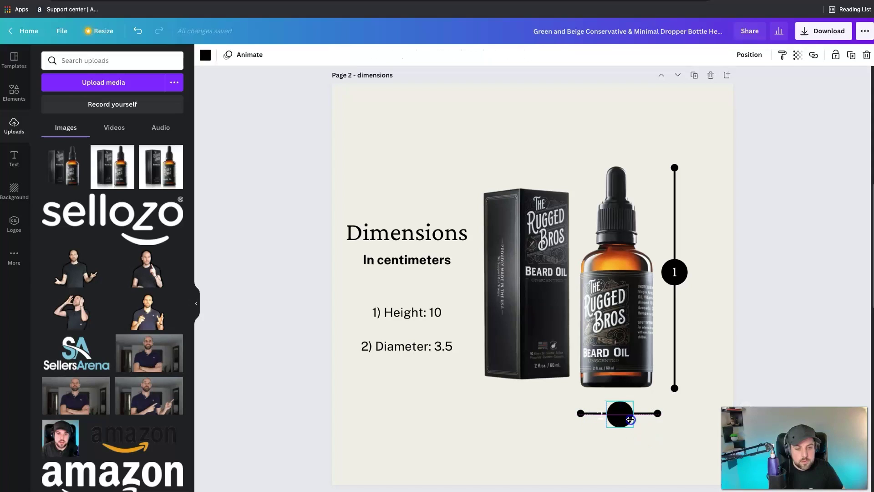
click(598, 424)
drag(595, 415, 620, 415)
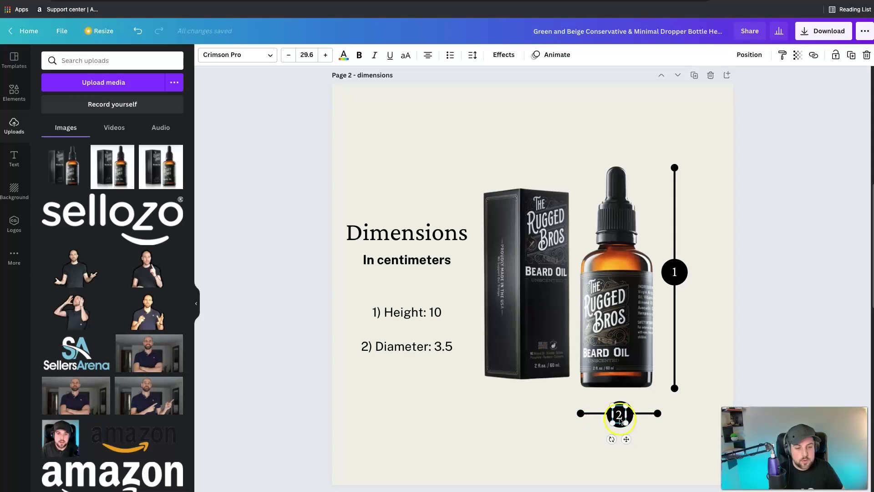
click(723, 371)
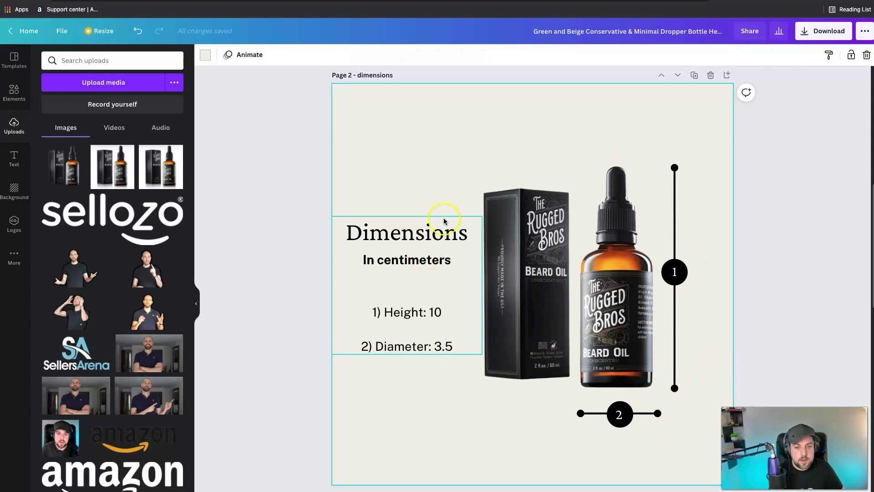
Download just the 'Page 2 – dimensions' page as a PNG, with all other pages unchecked.
click(838, 30)
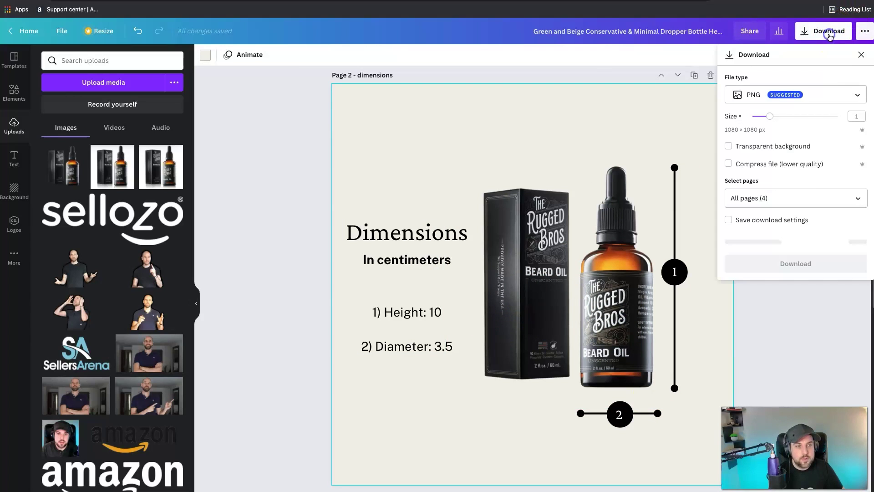
click(748, 195)
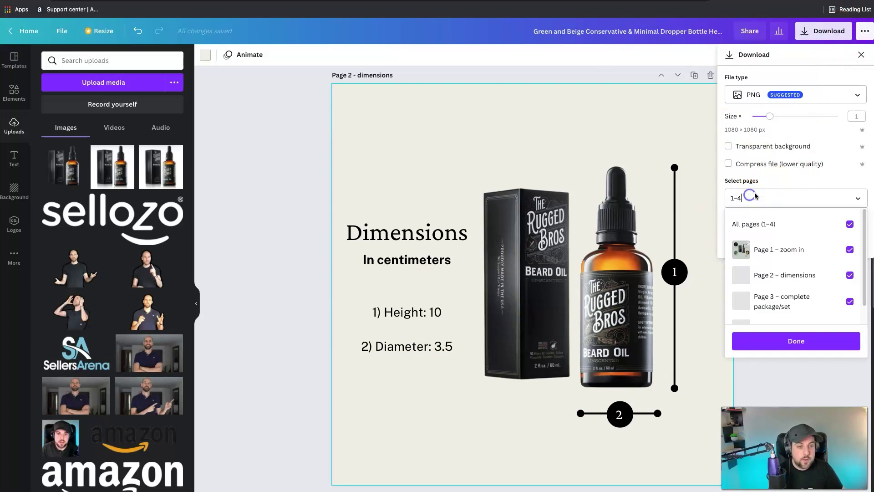
click(795, 169)
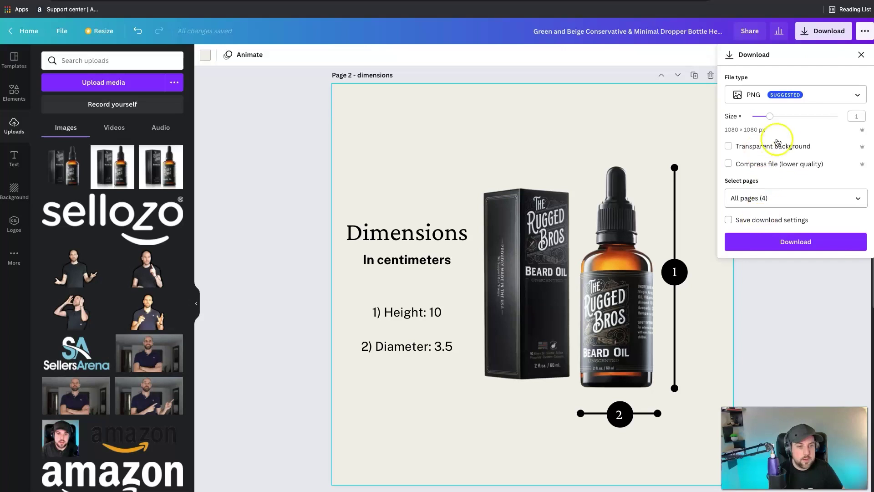
click(752, 197)
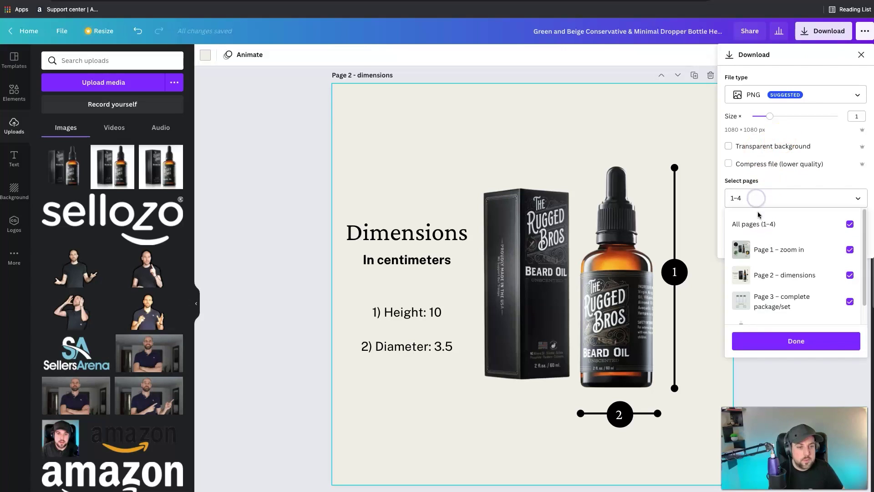
click(850, 223)
click(849, 276)
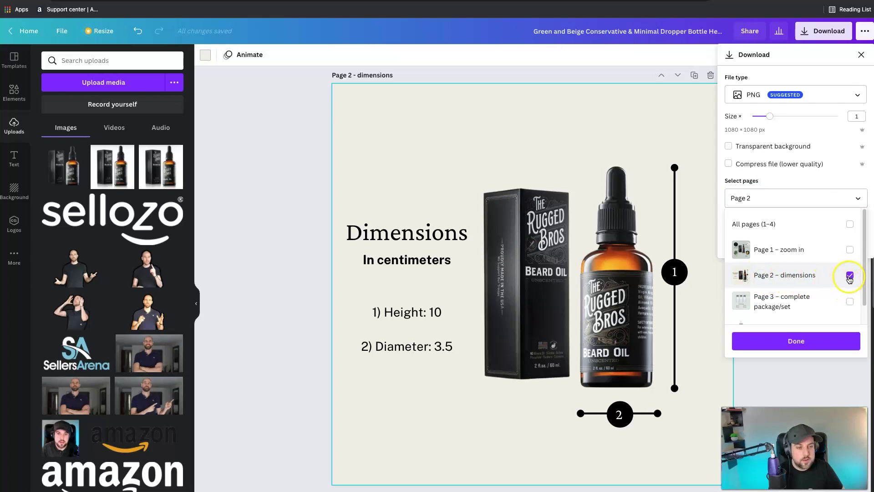
click(818, 338)
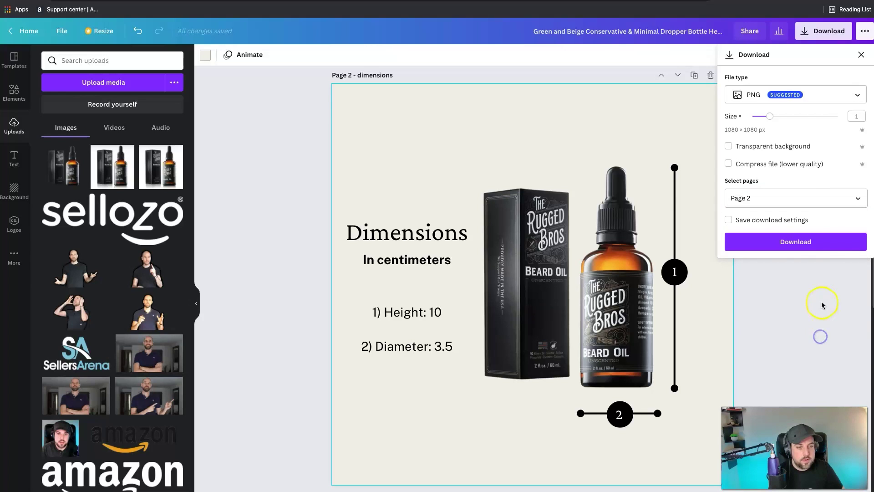
click(805, 240)
scroll(682, 278, down, 3)
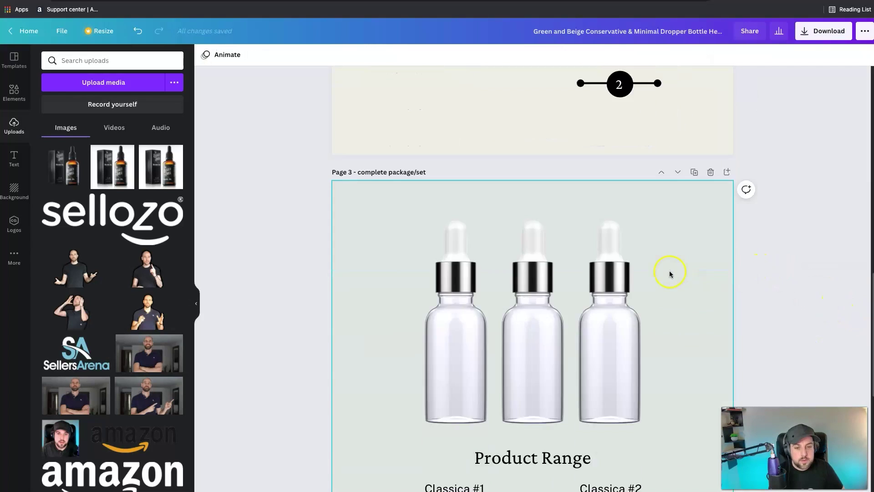
On Page 4, swap the plain dropper bottle for the Rugged Bros beard-oil photo and widen its frame.
scroll(669, 273, down, 2)
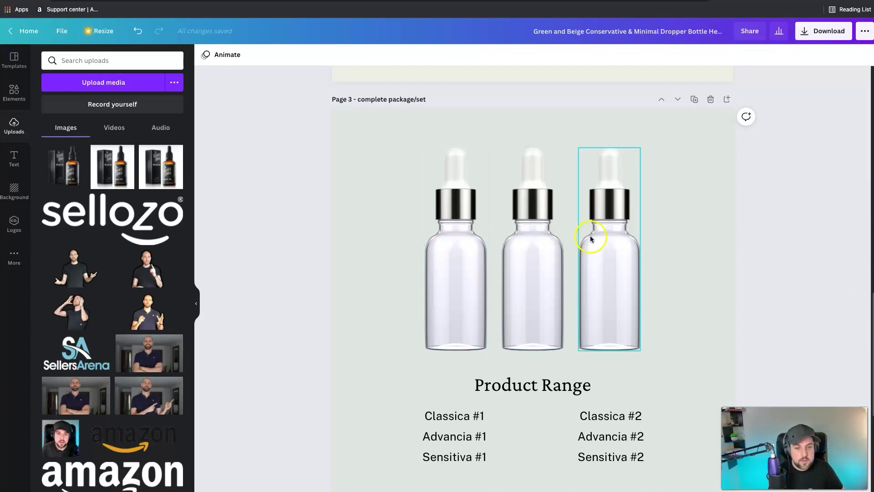
scroll(499, 269, down, 10)
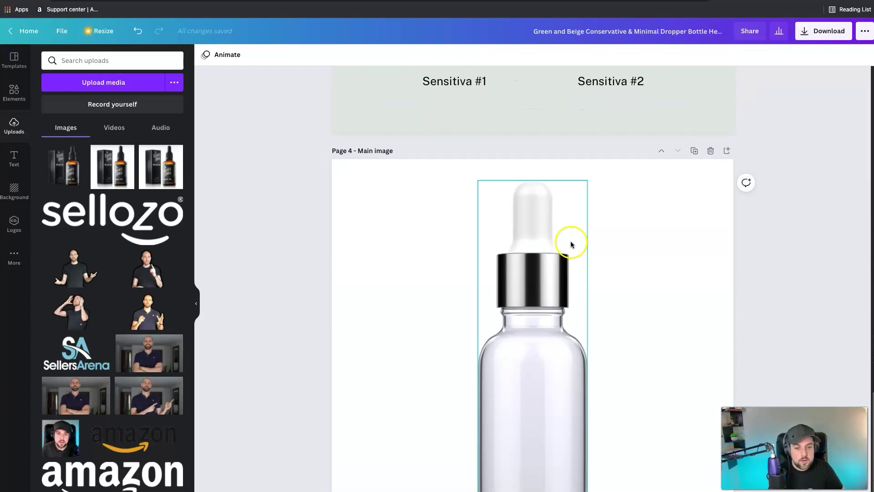
scroll(570, 244, down, 2)
click(528, 245)
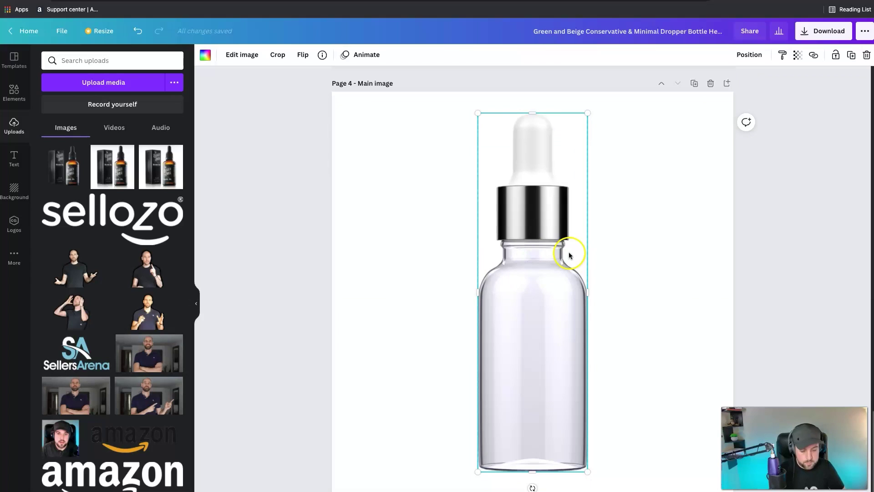
key(BackSpace)
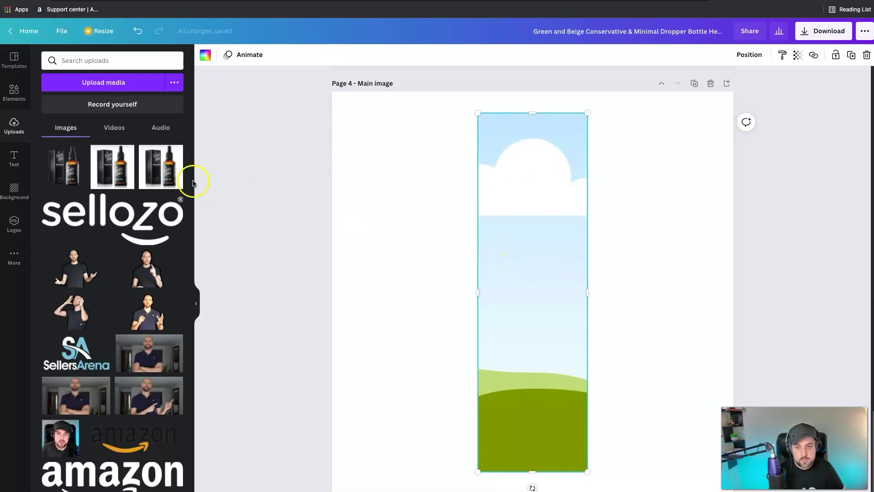
drag(53, 170, 599, 244)
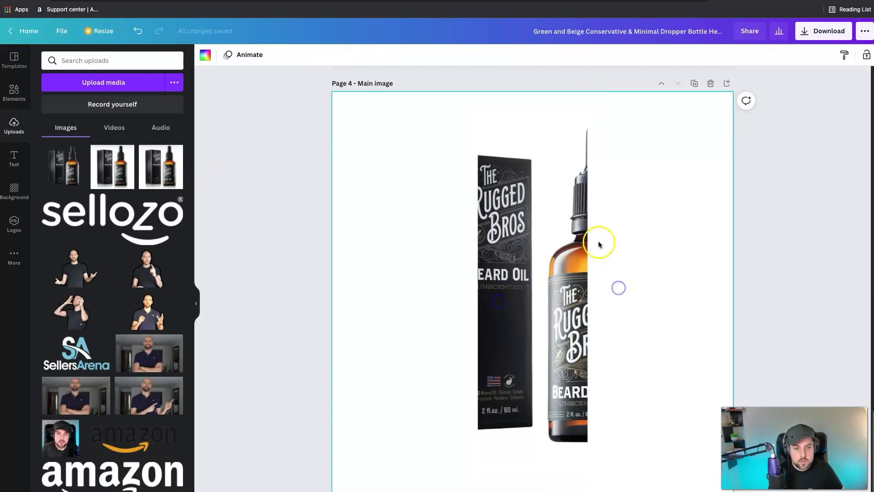
drag(588, 113, 581, 216)
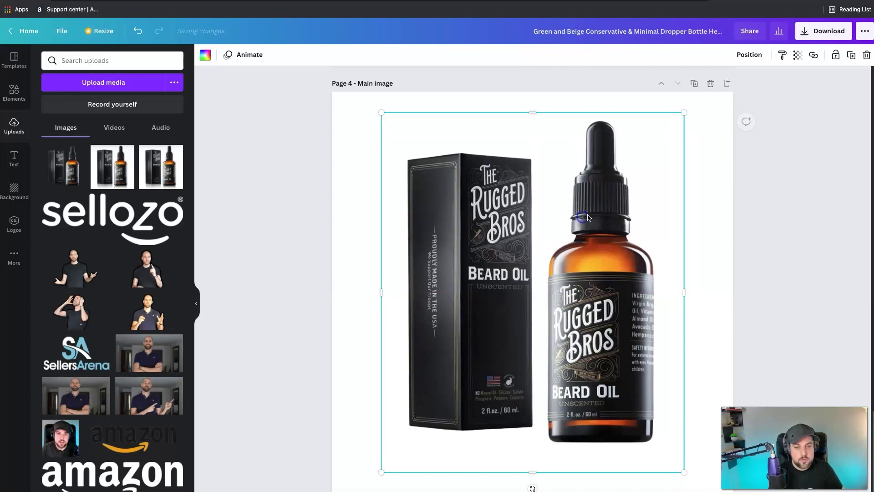
click(701, 215)
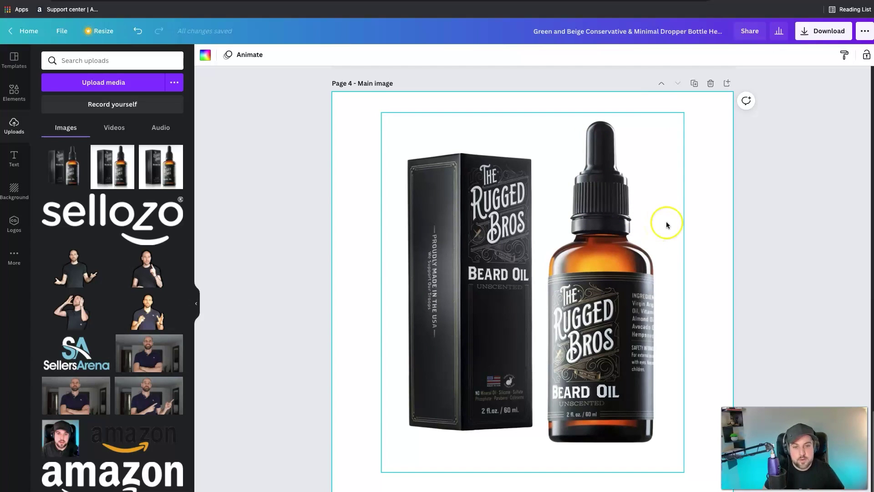
scroll(711, 240, up, 10)
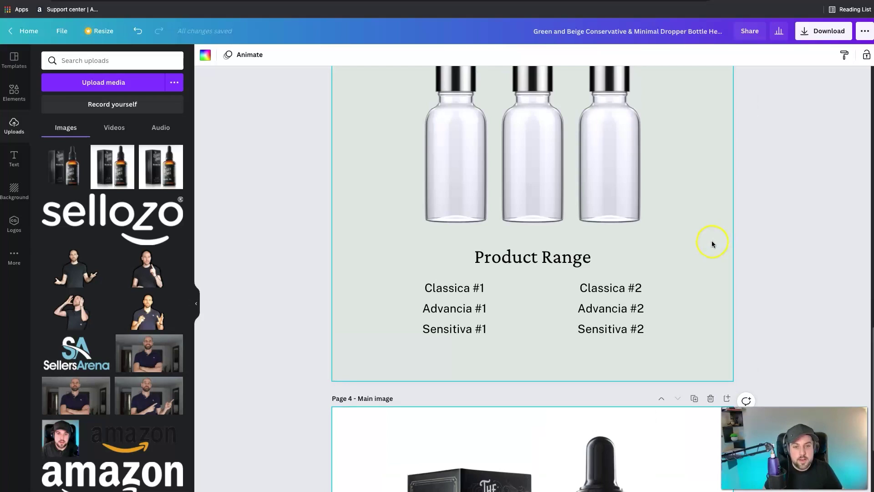
scroll(711, 240, up, 10)
scroll(712, 240, down, 8)
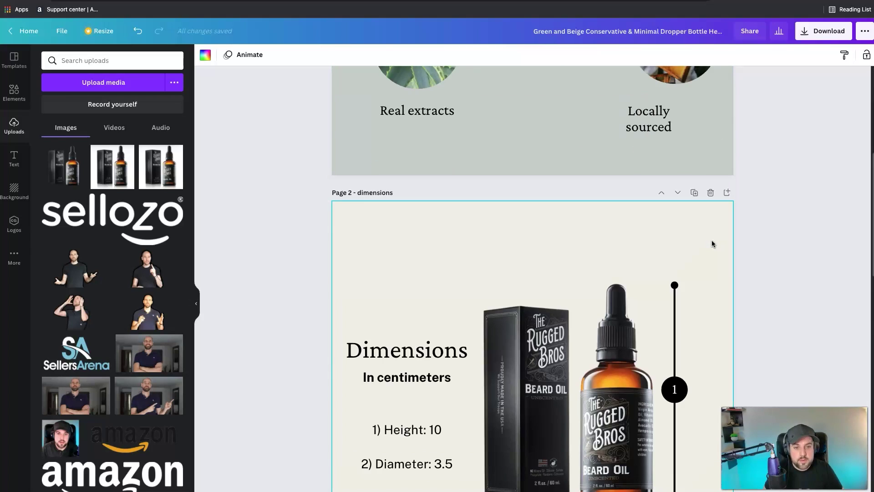
scroll(712, 240, up, 8)
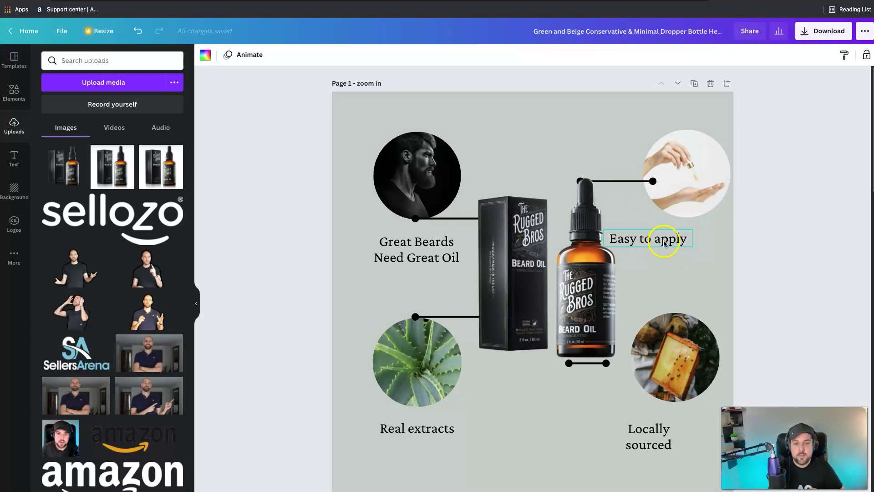
scroll(670, 260, down, 1)
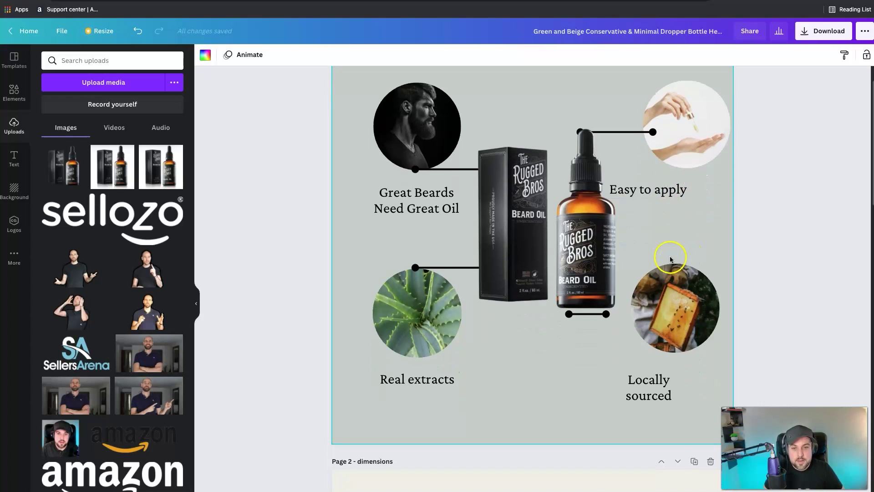
scroll(671, 259, down, 4)
scroll(671, 259, down, 3)
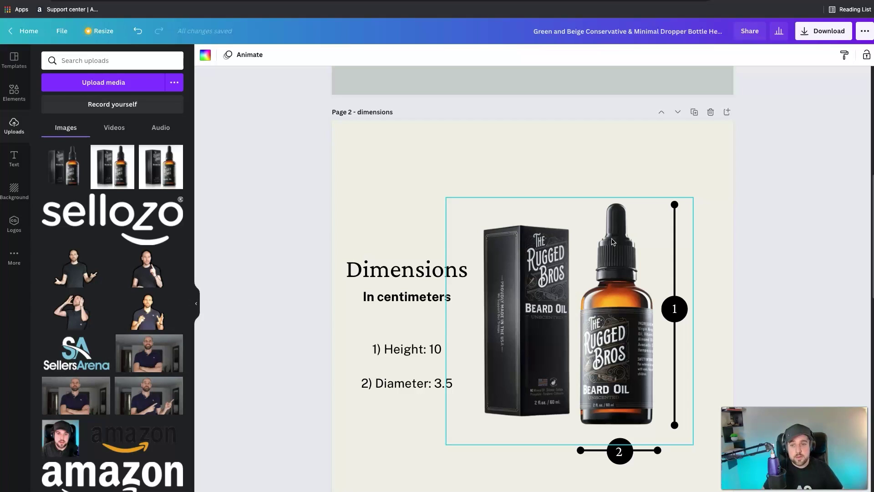
click(713, 176)
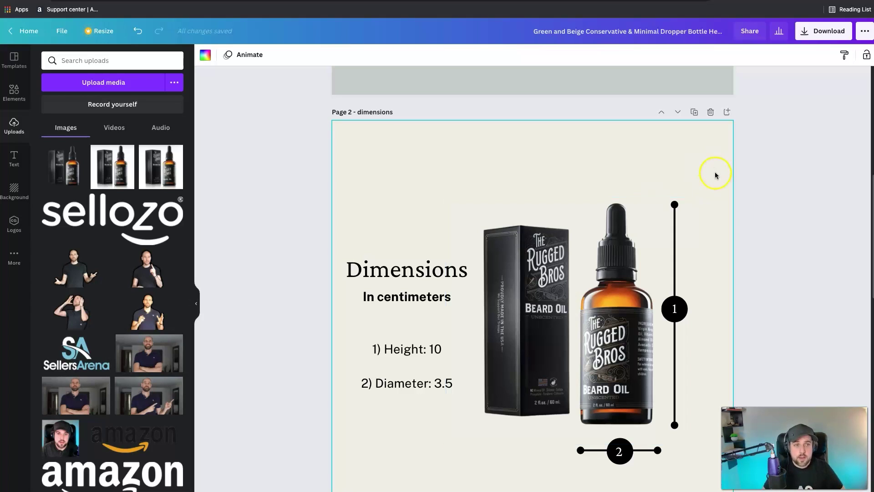
From the Canva home page, create a Custom size design of 300 × 300 px.
click(27, 30)
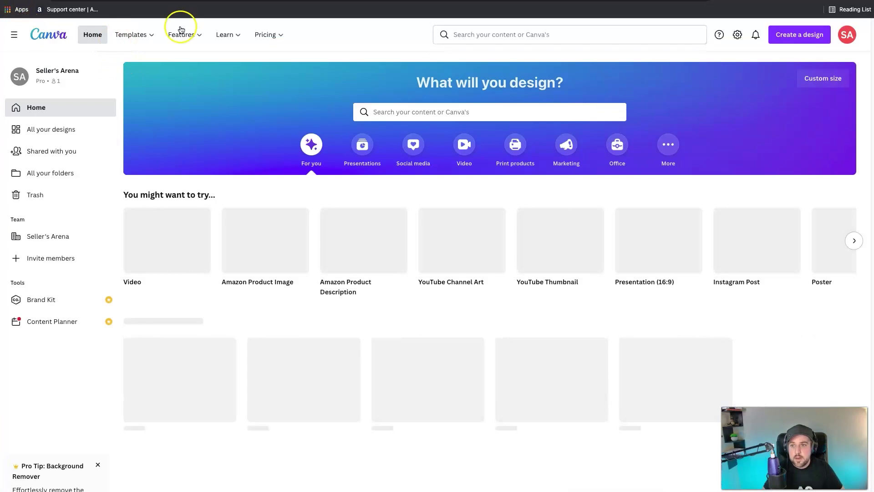
mouse_move(134, 33)
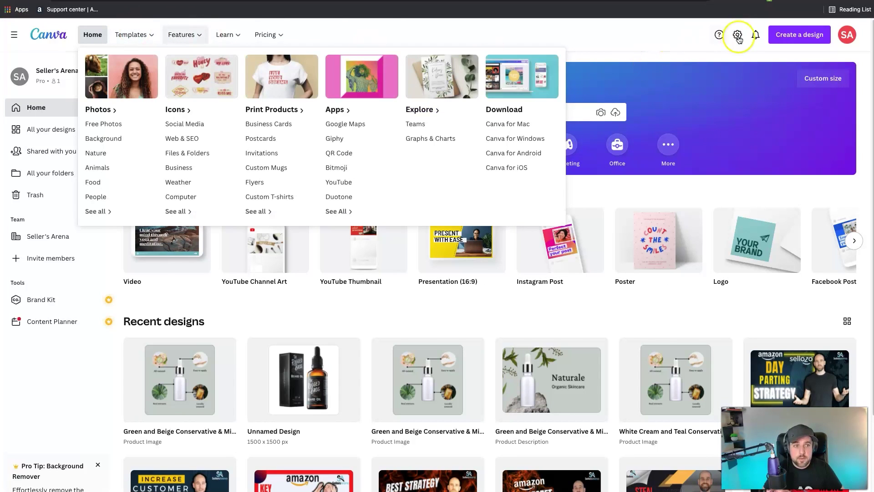
click(792, 40)
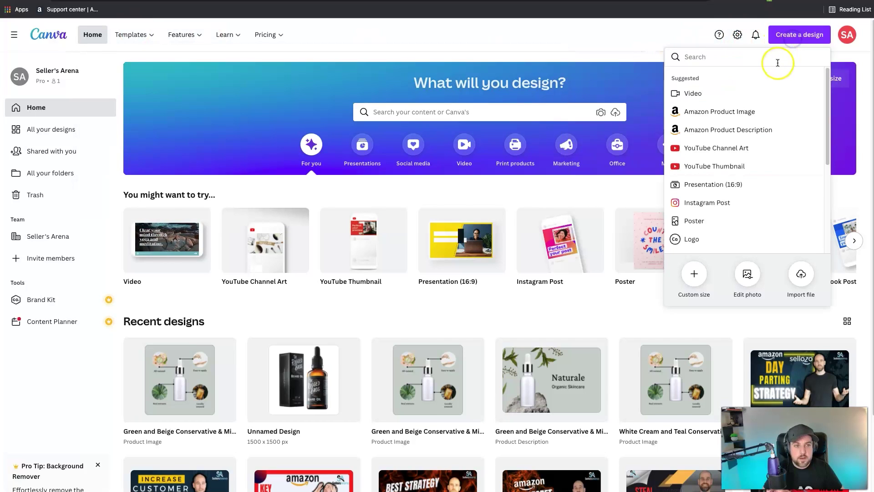
click(693, 276)
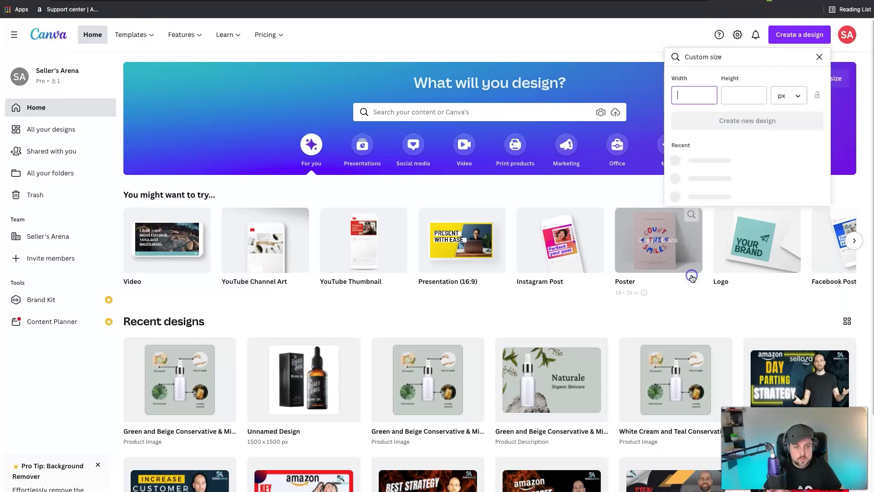
click(693, 91)
text(300)
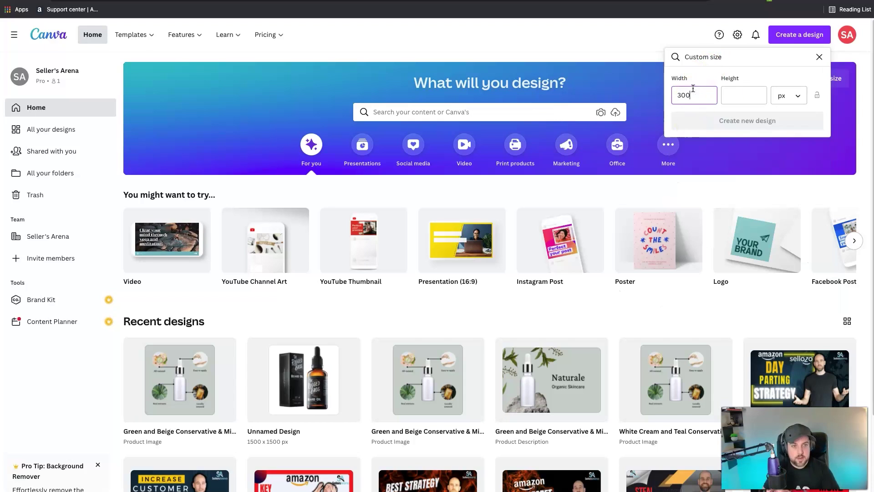
click(751, 89)
text(300)
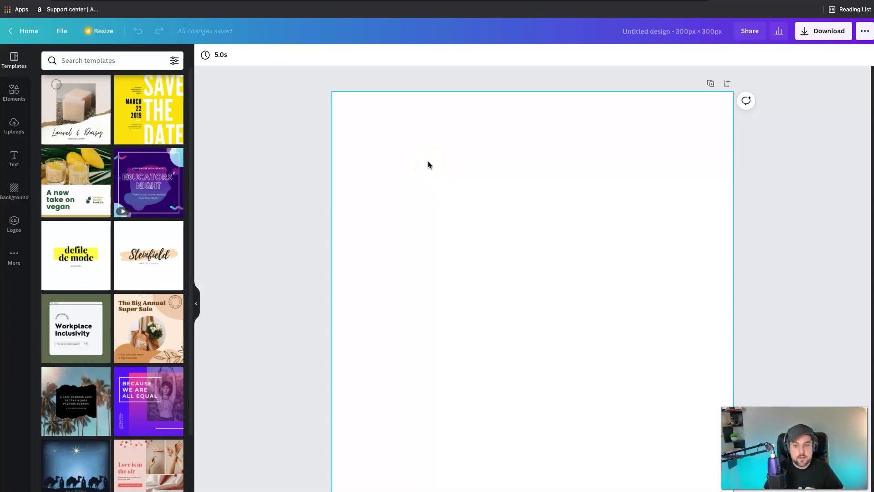
click(14, 89)
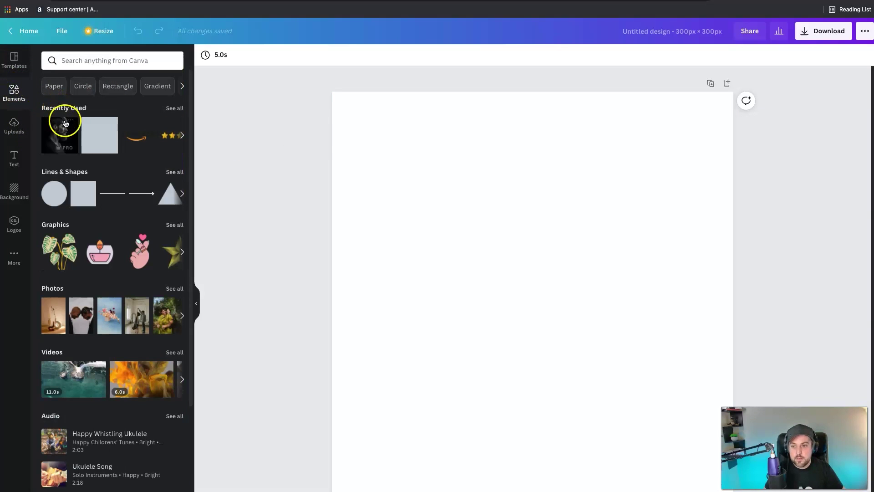
scroll(107, 283, down, 2)
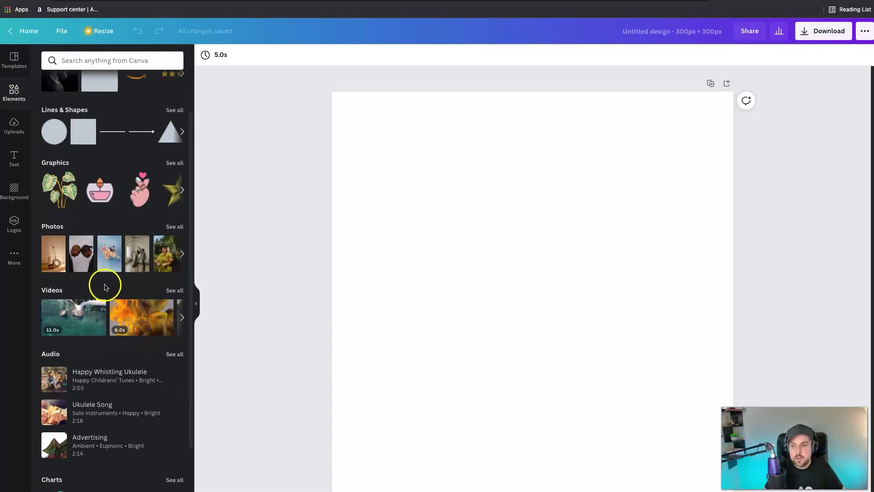
scroll(105, 286, up, 1)
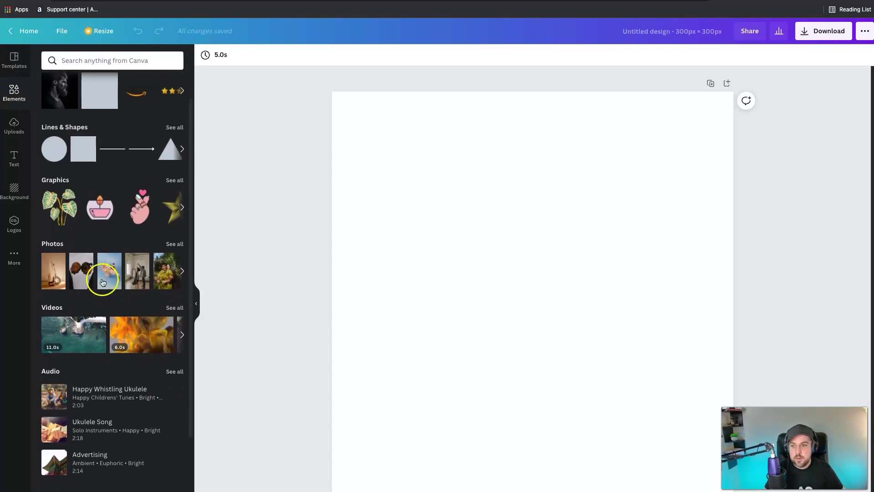
click(10, 161)
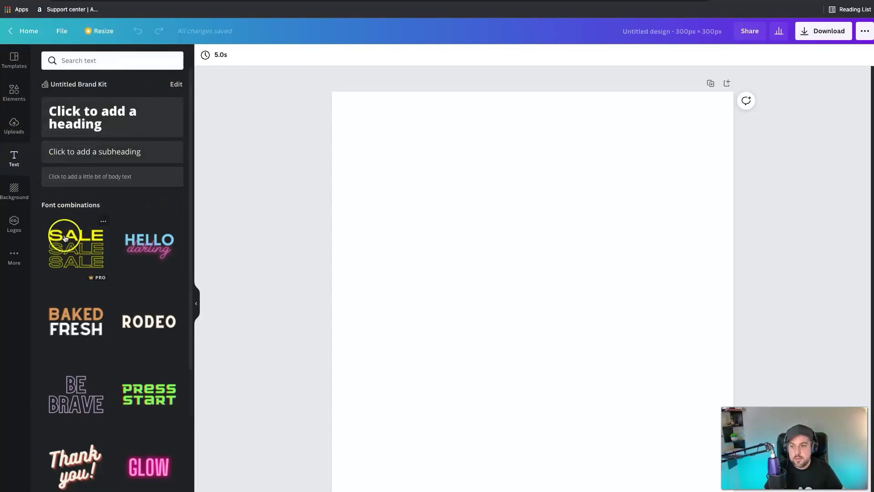
click(16, 221)
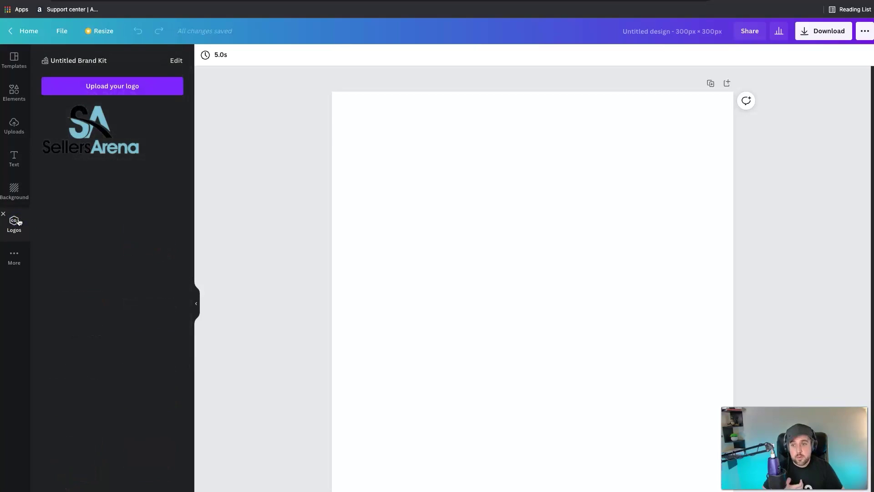
click(14, 190)
click(15, 67)
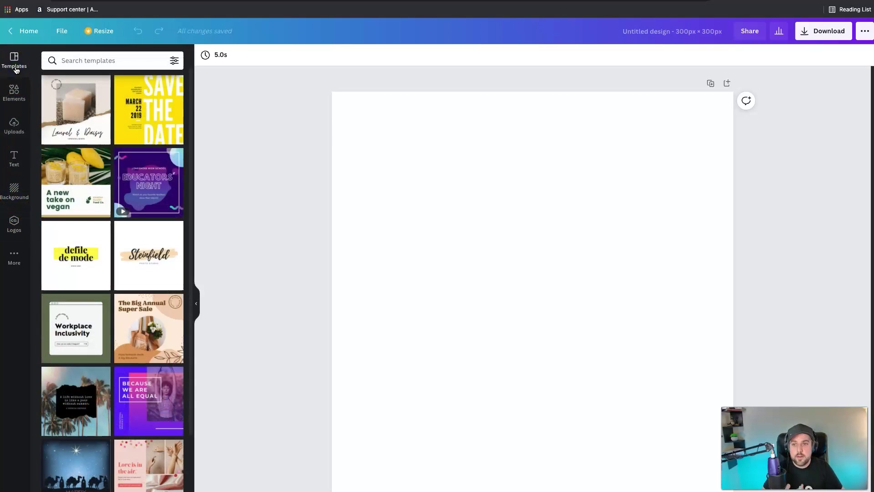